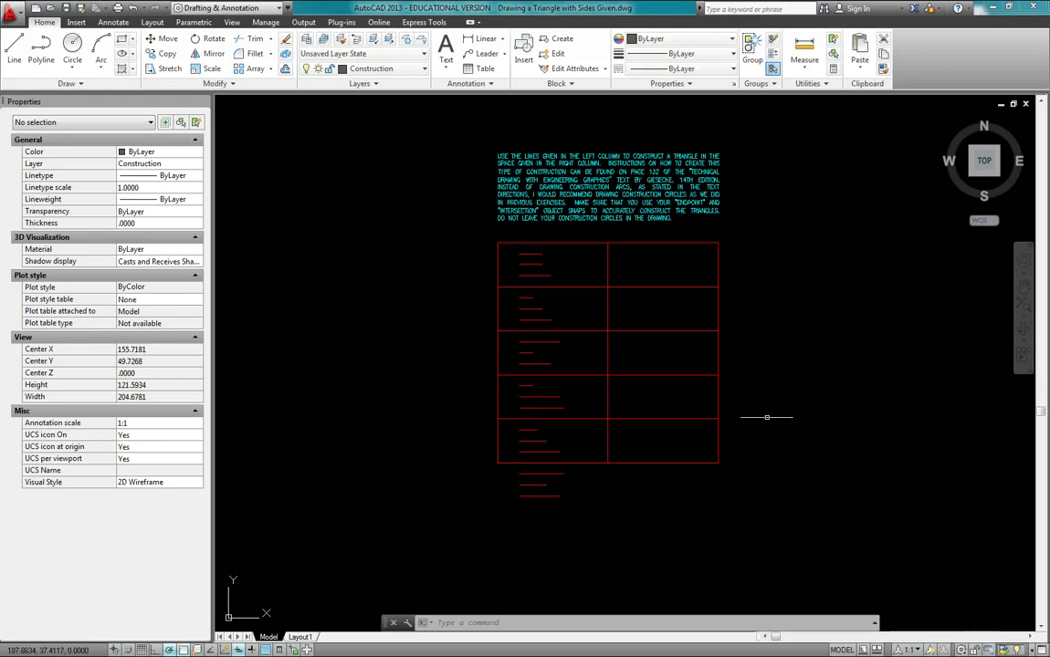
# Zoom and pan to frame the bottom table rows and the given side-length lines below
pyautogui.scroll(4, 516, 513)
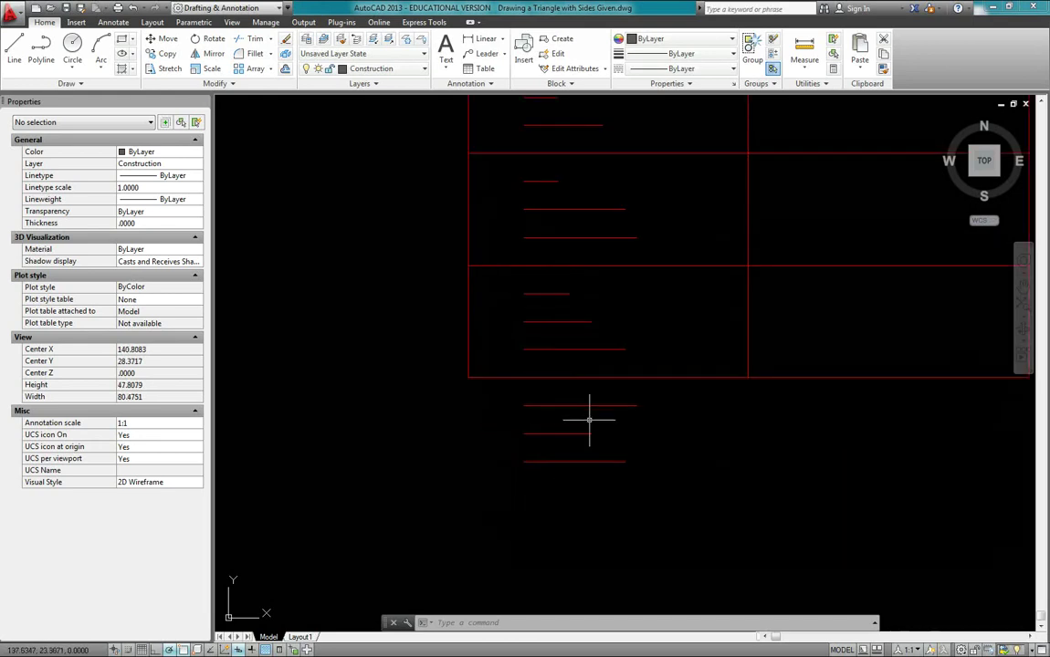
pyautogui.moveTo(579, 420); pyautogui.dragTo(483, 439, button='middle')
pyautogui.scroll(-2, 483, 439)
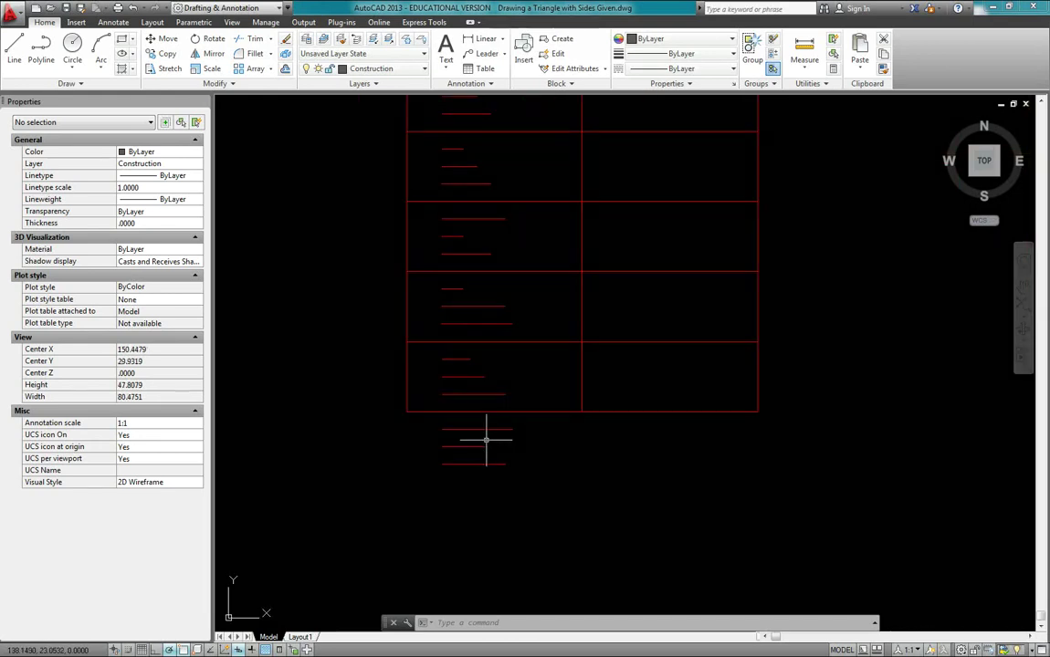
pyautogui.moveTo(527, 398)
pyautogui.mouseDown(button='middle')
pyautogui.moveTo(516, 485)
pyautogui.moveTo(511, 415)
pyautogui.mouseUp(button='middle')
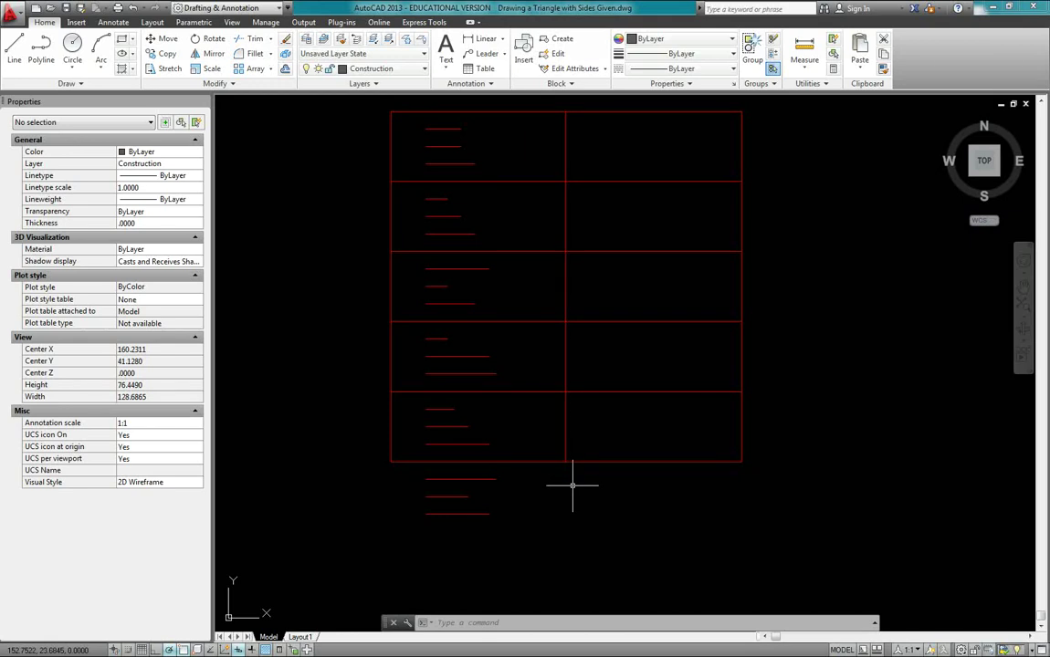
# Copy the bottom given red line straight to the right, below the table's right column
pyautogui.write('co')
pyautogui.press('Return')
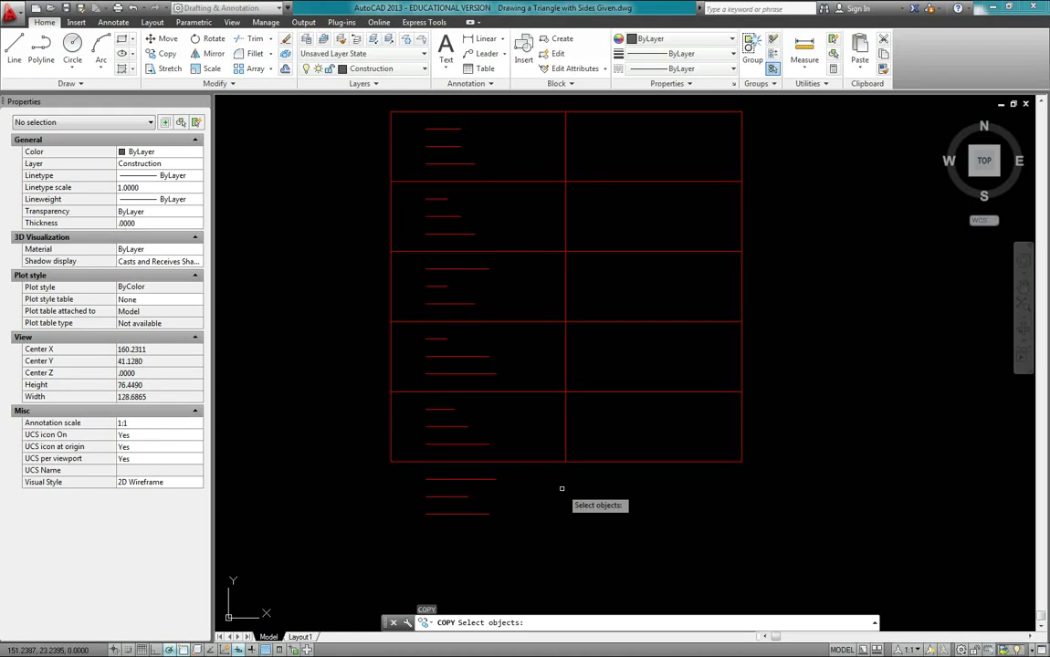
pyautogui.click(452, 513)
pyautogui.press('Return')
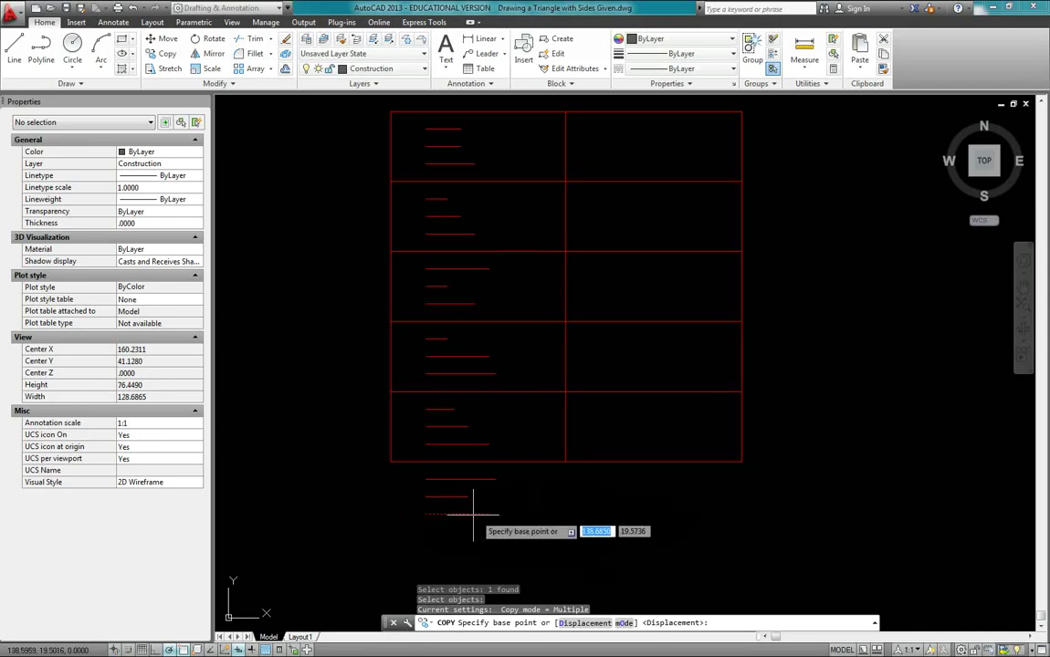
pyautogui.click(425, 514)
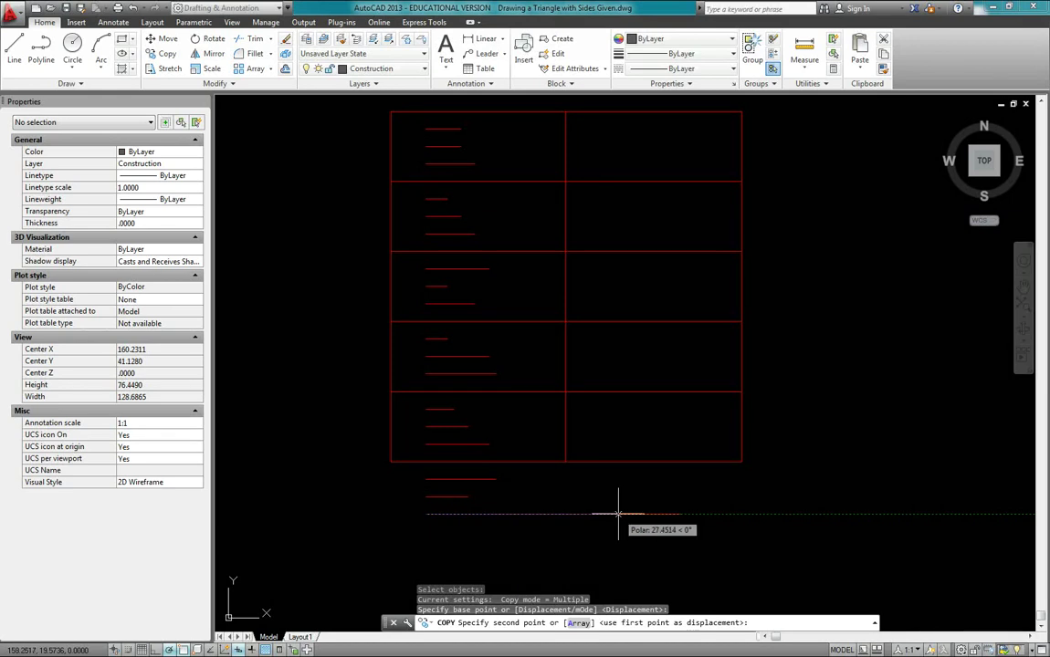
pyautogui.click(618, 514)
pyautogui.press('Escape')
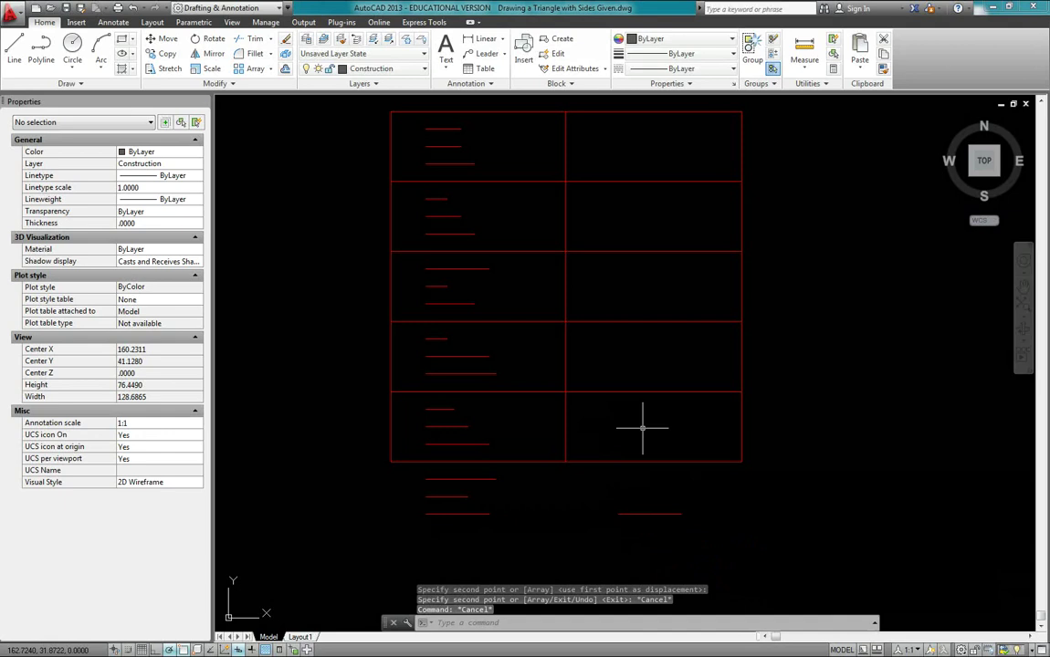
pyautogui.moveTo(593, 473); pyautogui.dragTo(573, 459, button='middle')
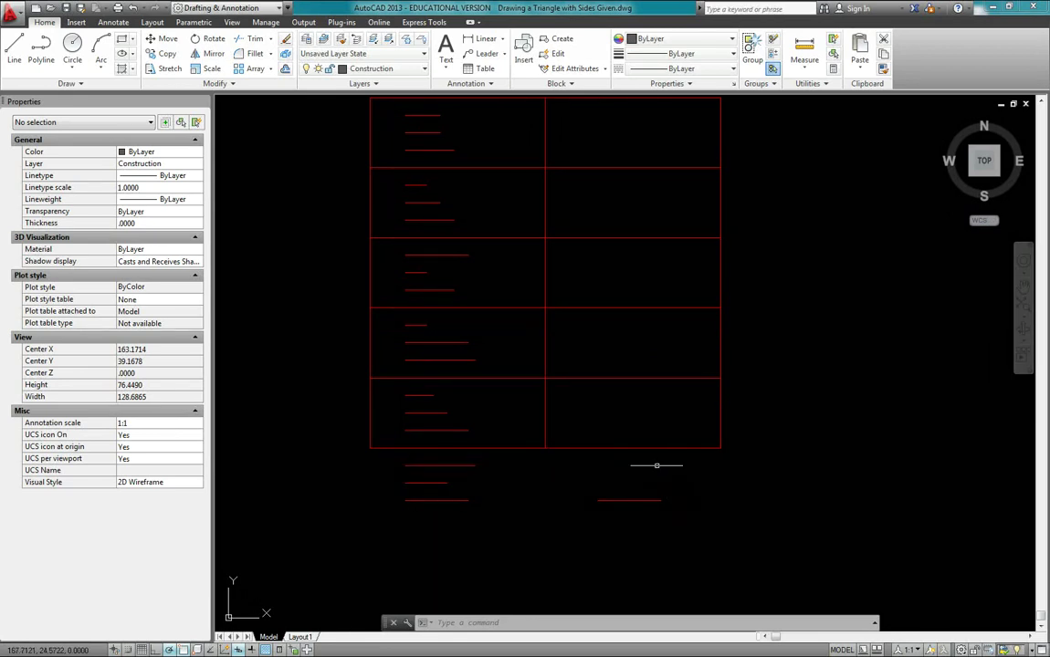
# On the Construction layer, draw a radius 6 circle from the middle line's left to right endpoint
pyautogui.click(409, 73)
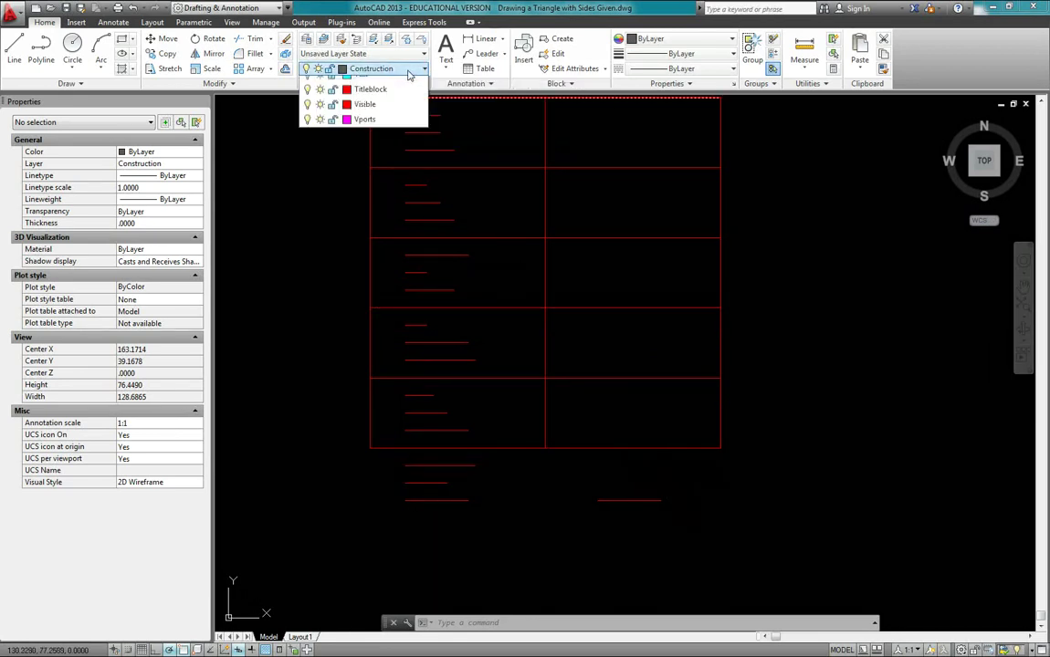
pyautogui.click(397, 132)
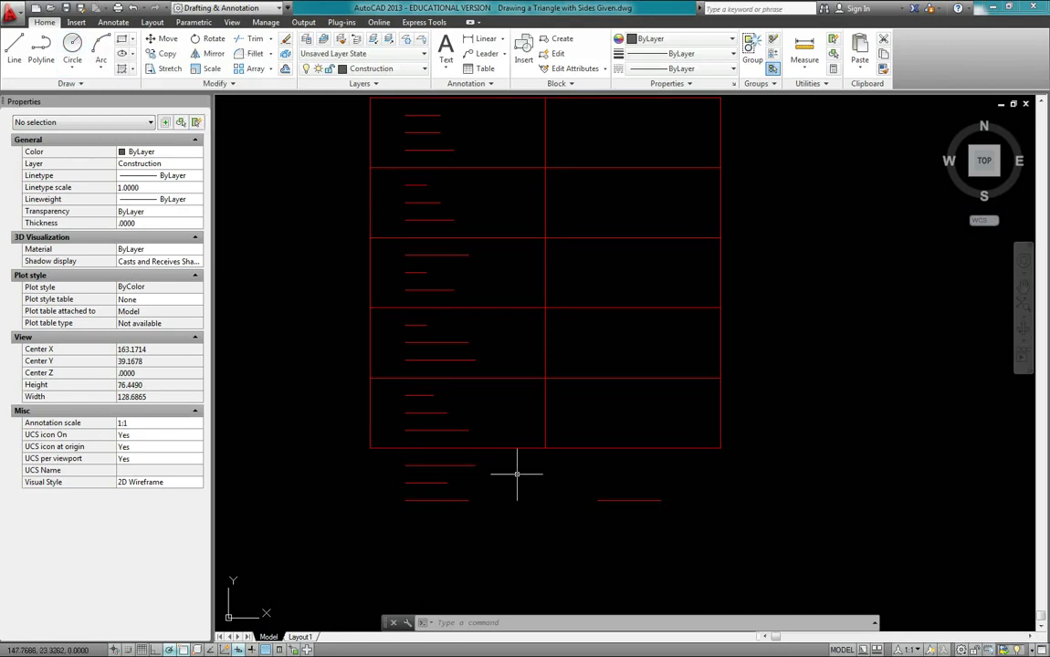
pyautogui.write('c')
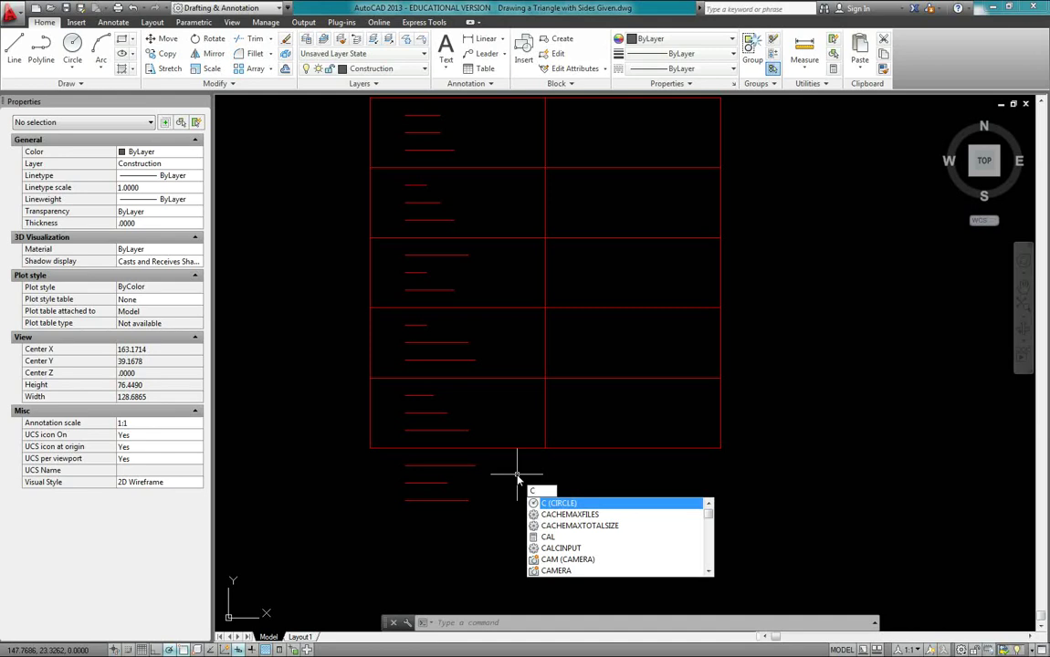
pyautogui.press('Return')
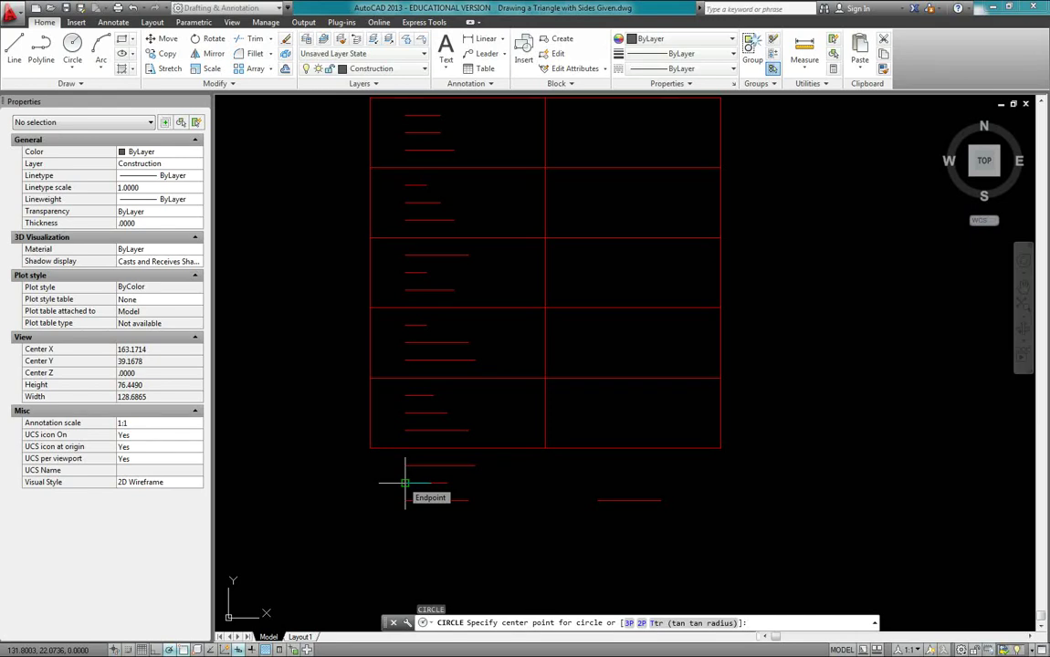
pyautogui.click(405, 483)
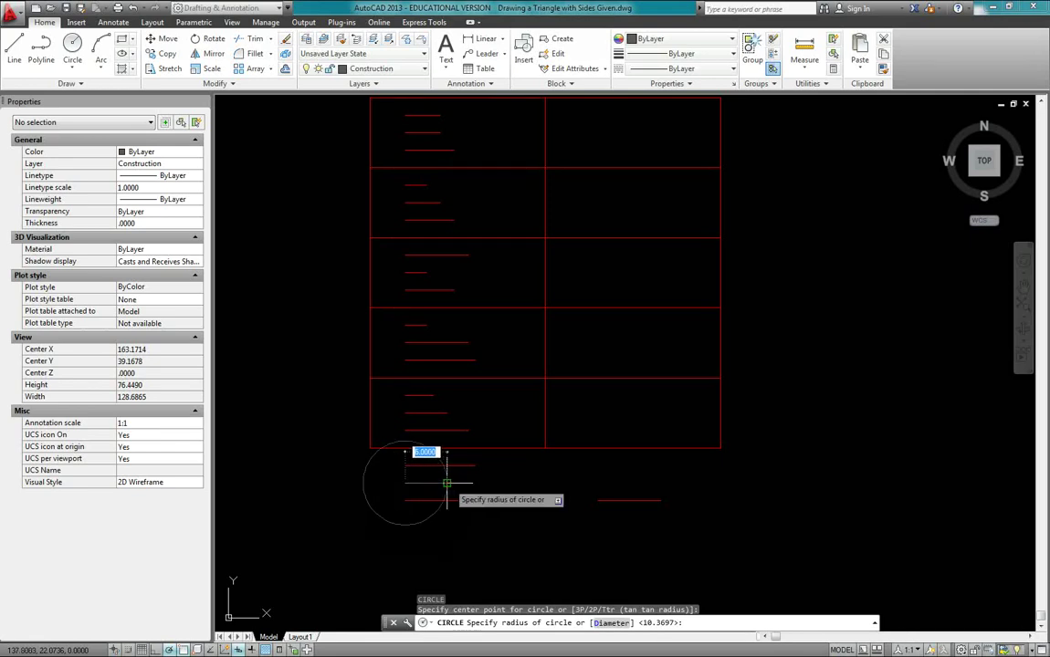
pyautogui.click(447, 483)
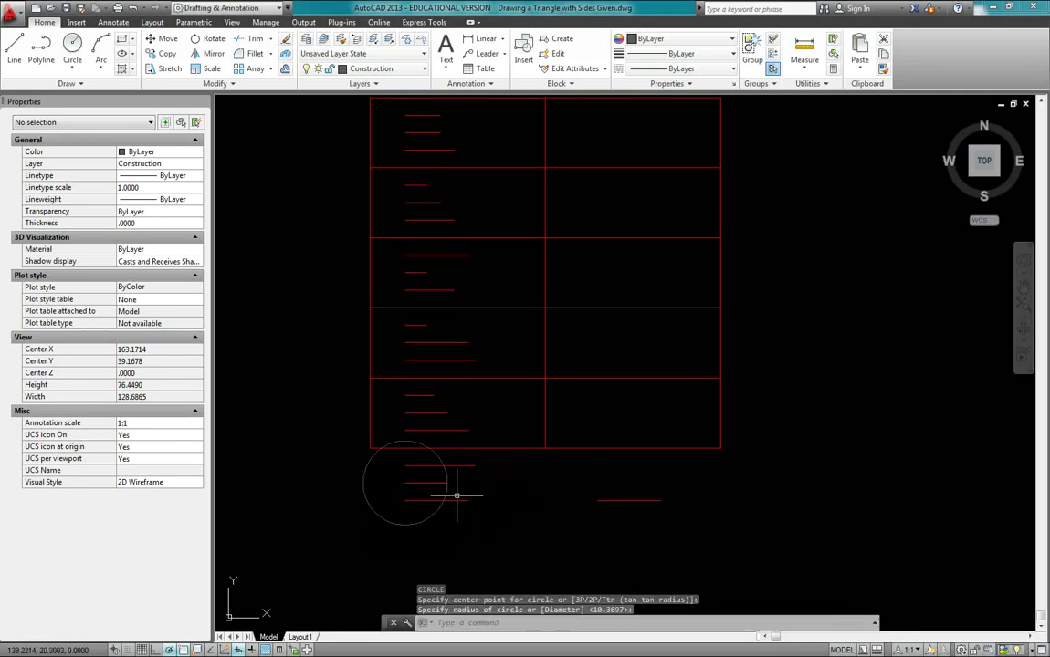
# Verify the new circle's radius of 6 against the middle given line
pyautogui.scroll(2, 457, 495)
pyautogui.click(436, 491)
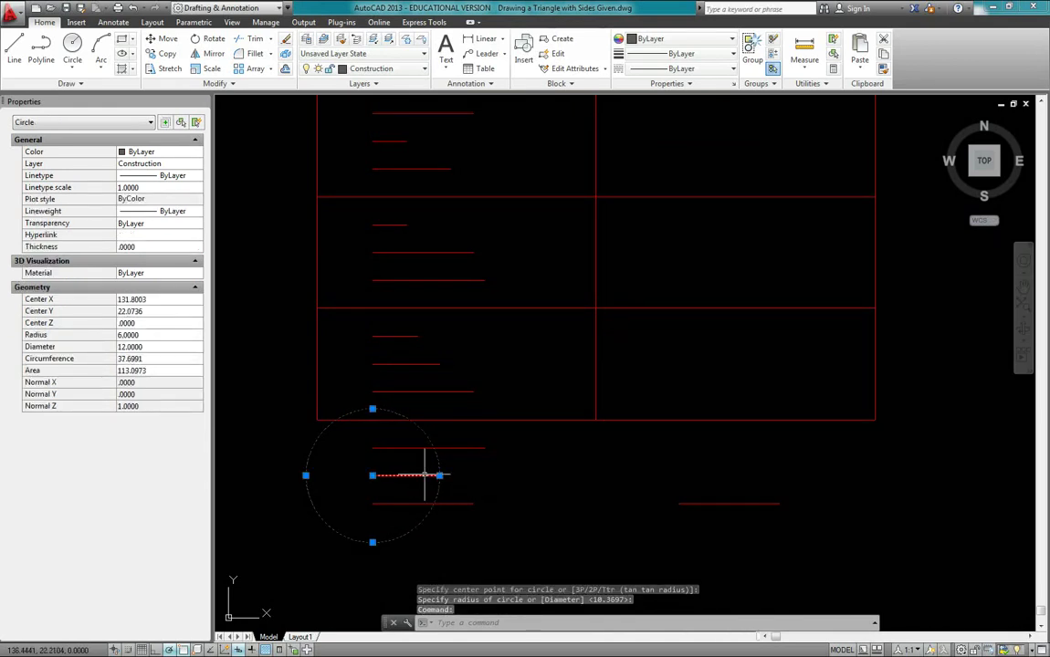
pyautogui.click(424, 475)
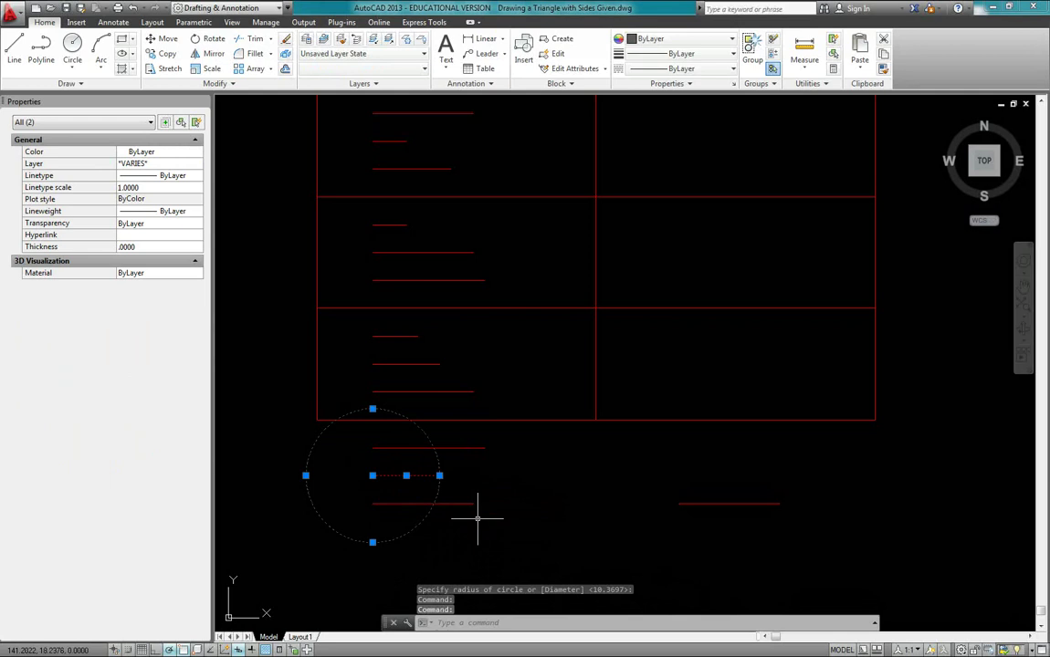
pyautogui.press('Escape')
pyautogui.press('Escape')
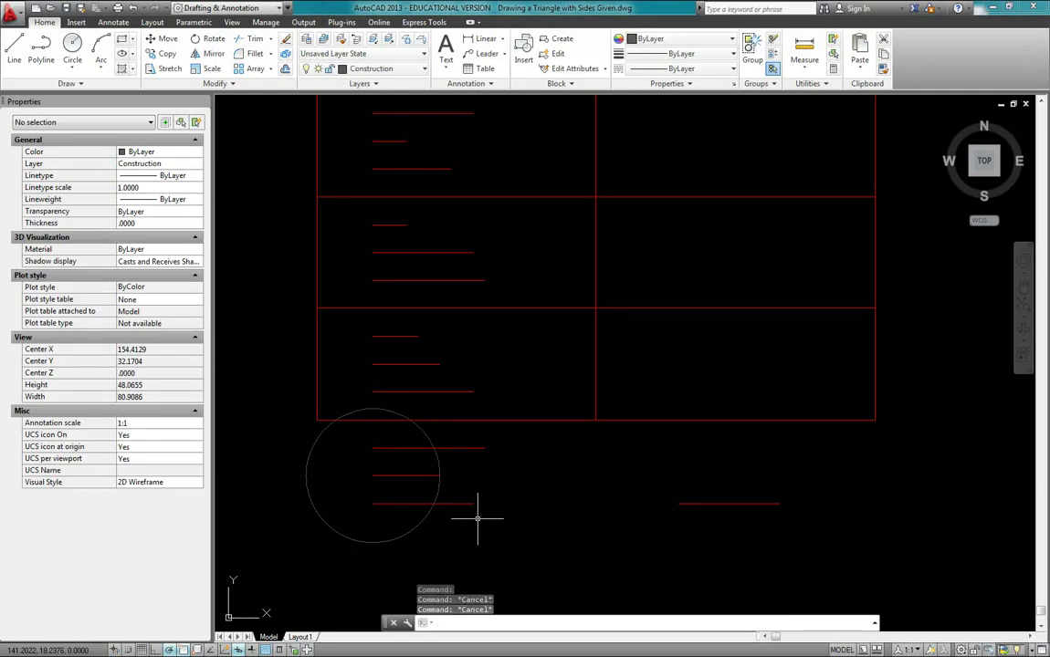
pyautogui.moveTo(513, 473)
pyautogui.mouseDown(button='middle')
pyautogui.moveTo(500, 458)
pyautogui.moveTo(543, 460)
pyautogui.moveTo(520, 457)
pyautogui.mouseUp(button='middle')
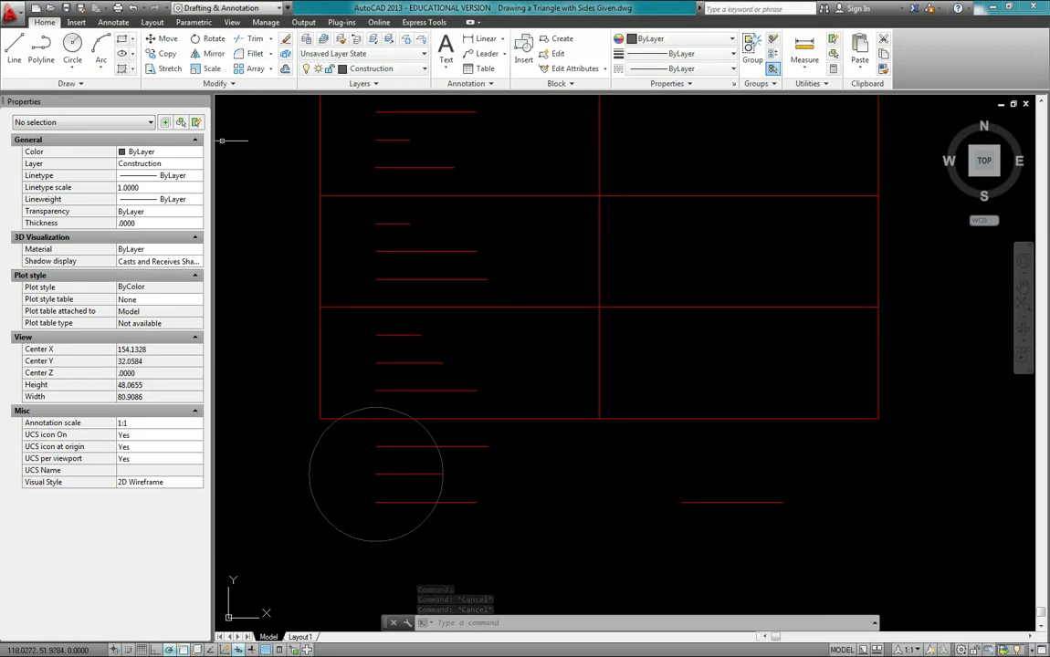
# Move the radius-6 circle from its centre to the copied red line's left endpoint
pyautogui.click(165, 39)
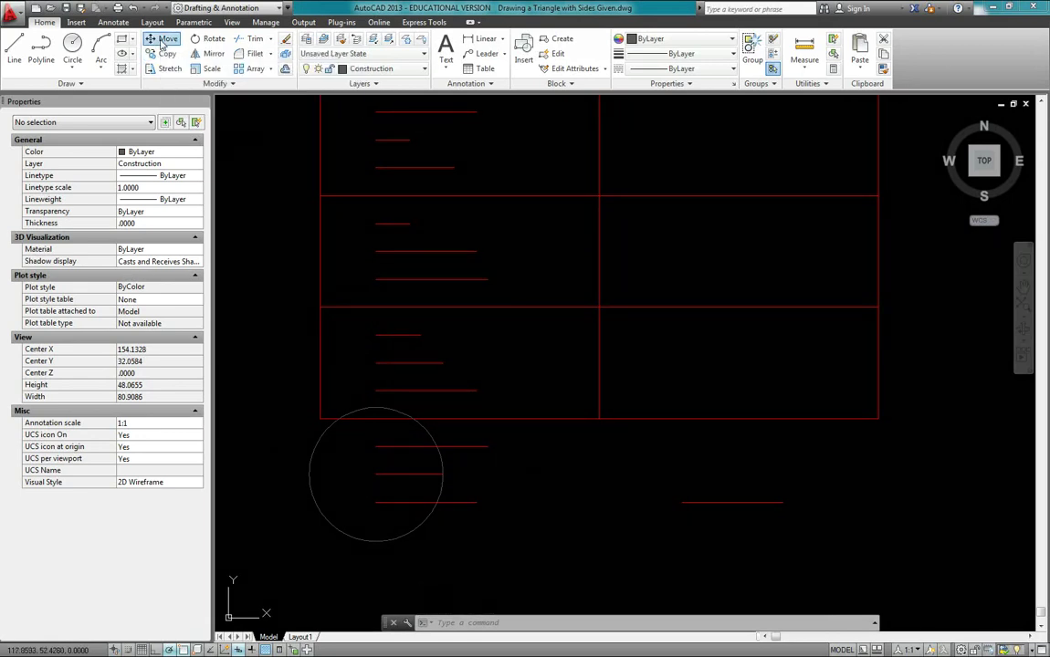
pyautogui.click(431, 435)
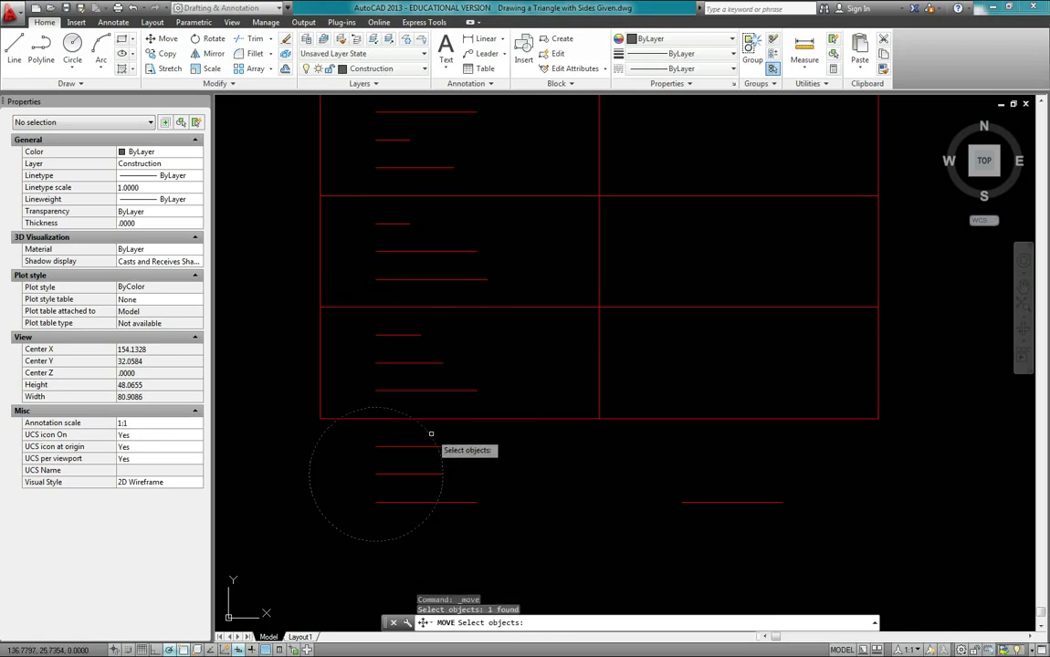
pyautogui.press('Return')
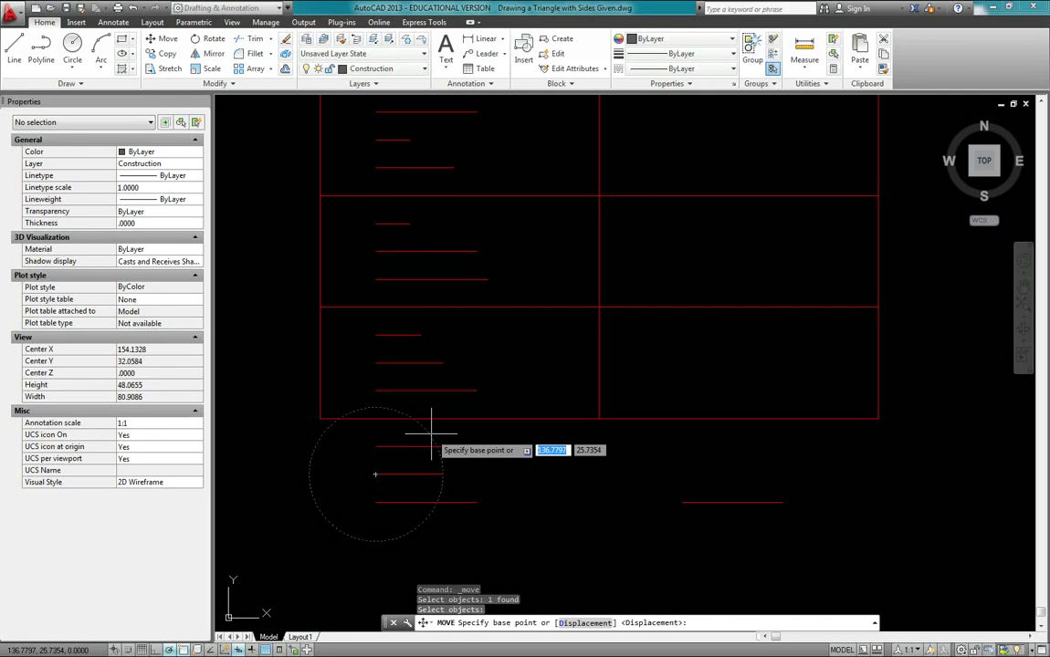
pyautogui.press('Escape')
pyautogui.write('M')
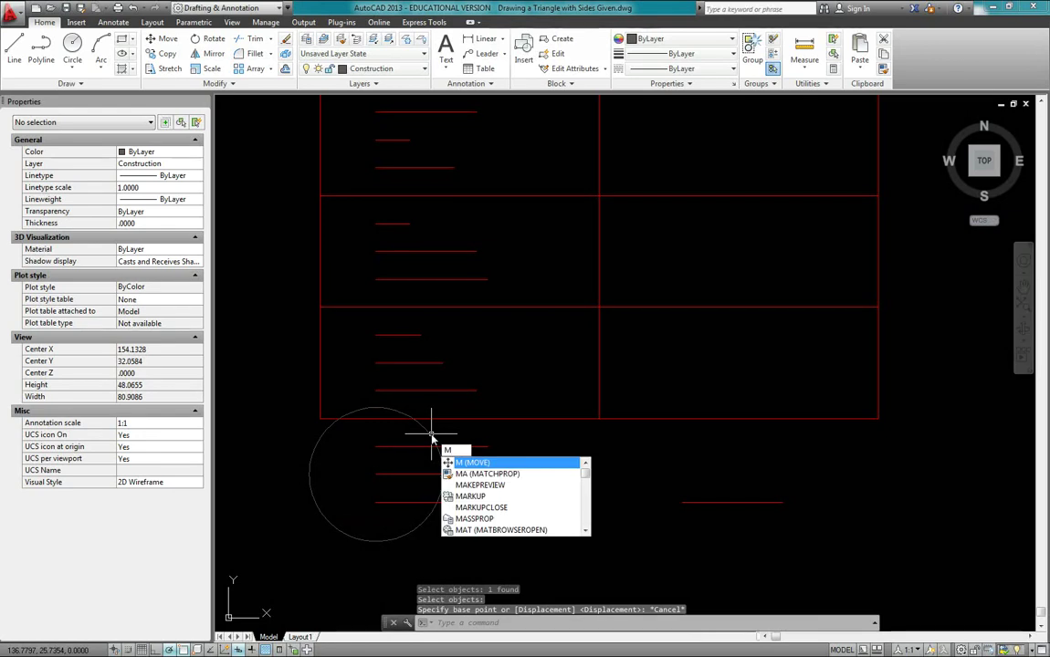
pyautogui.press('Return')
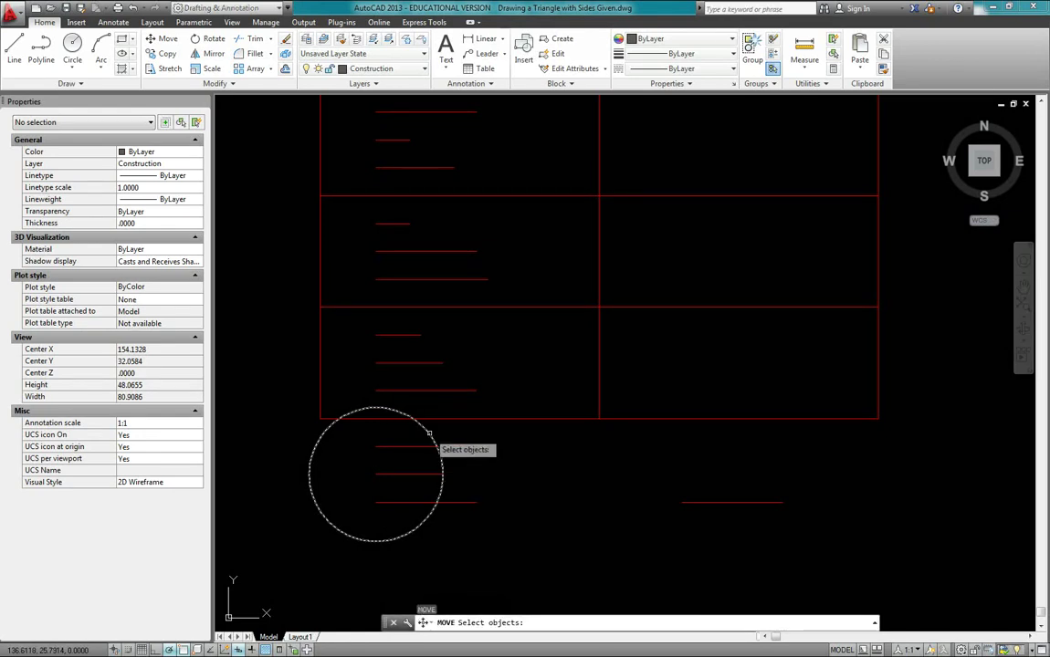
pyautogui.click(429, 434)
pyautogui.press('Return')
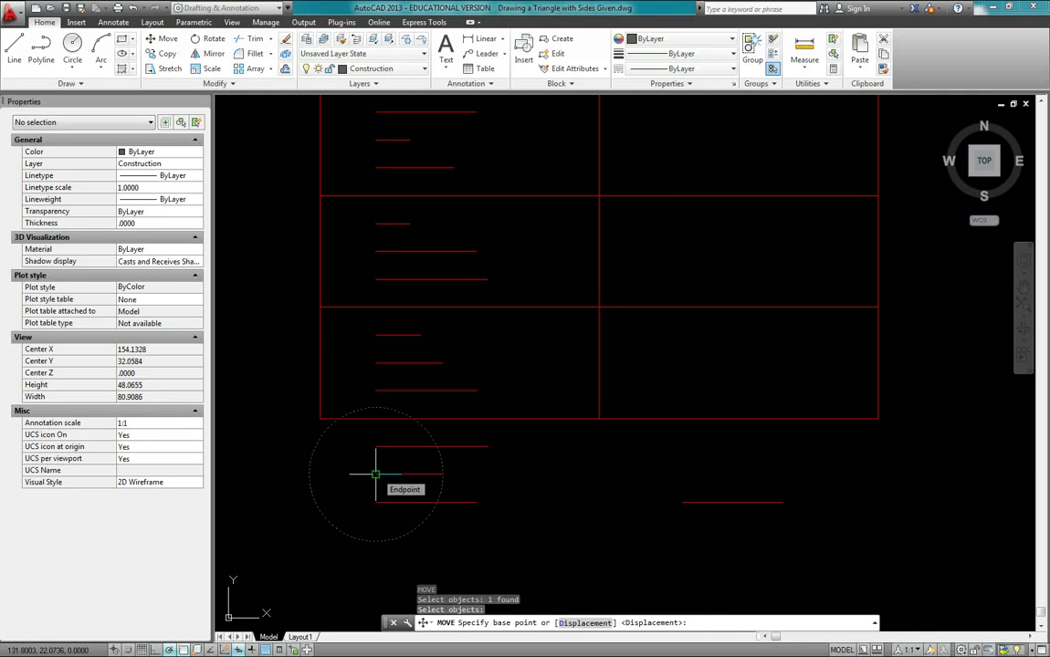
pyautogui.click(375, 474)
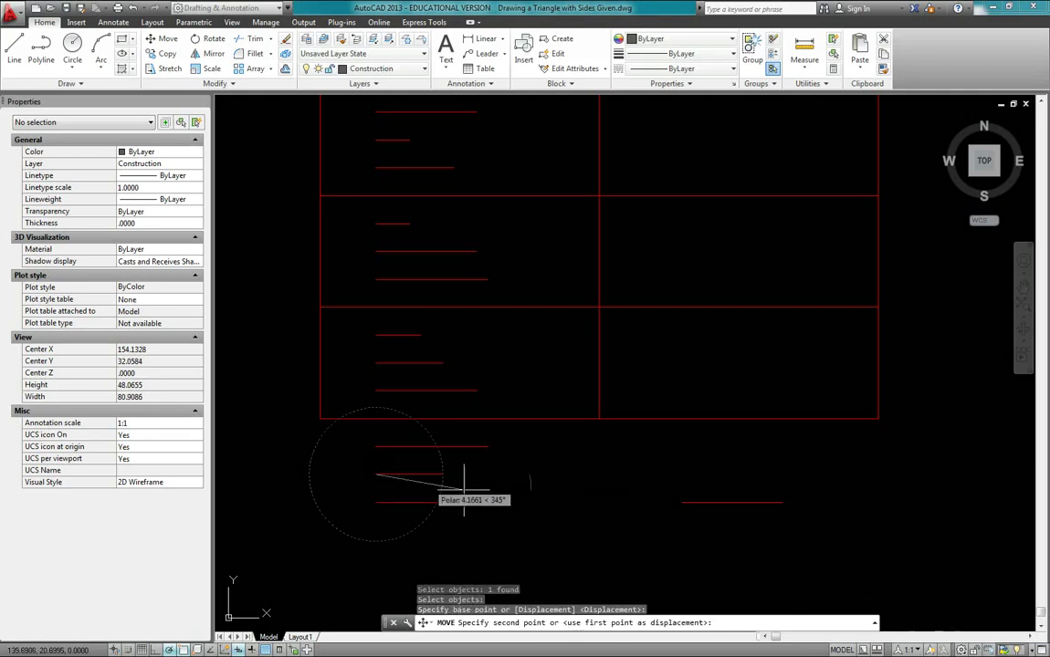
pyautogui.click(682, 503)
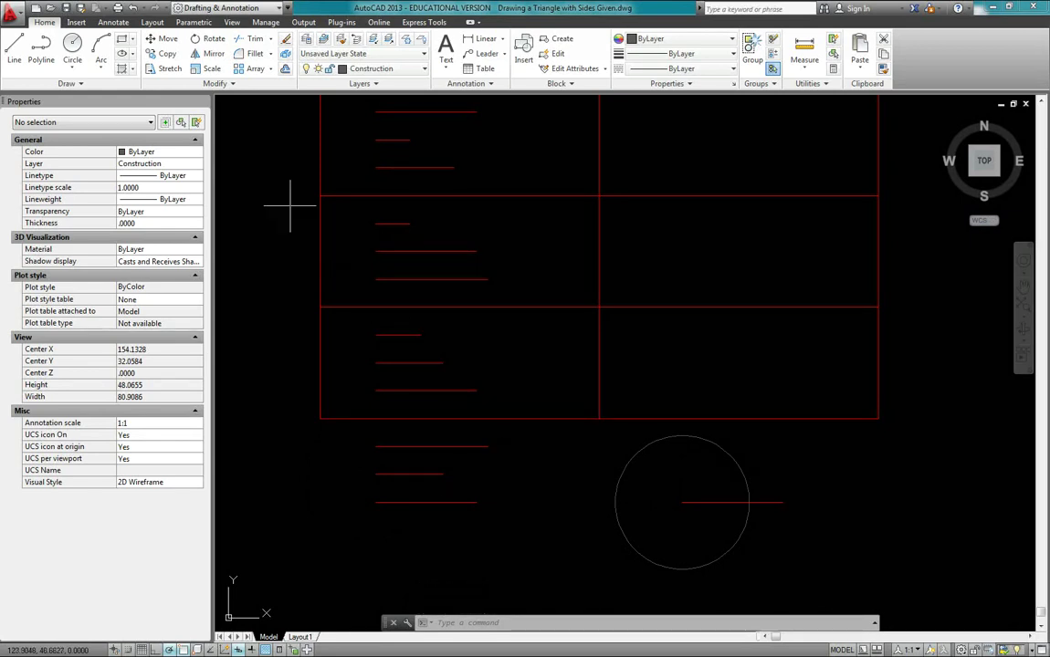
# Draw a radius 10 construction circle centred on a given red line's endpoint
pyautogui.write('c')
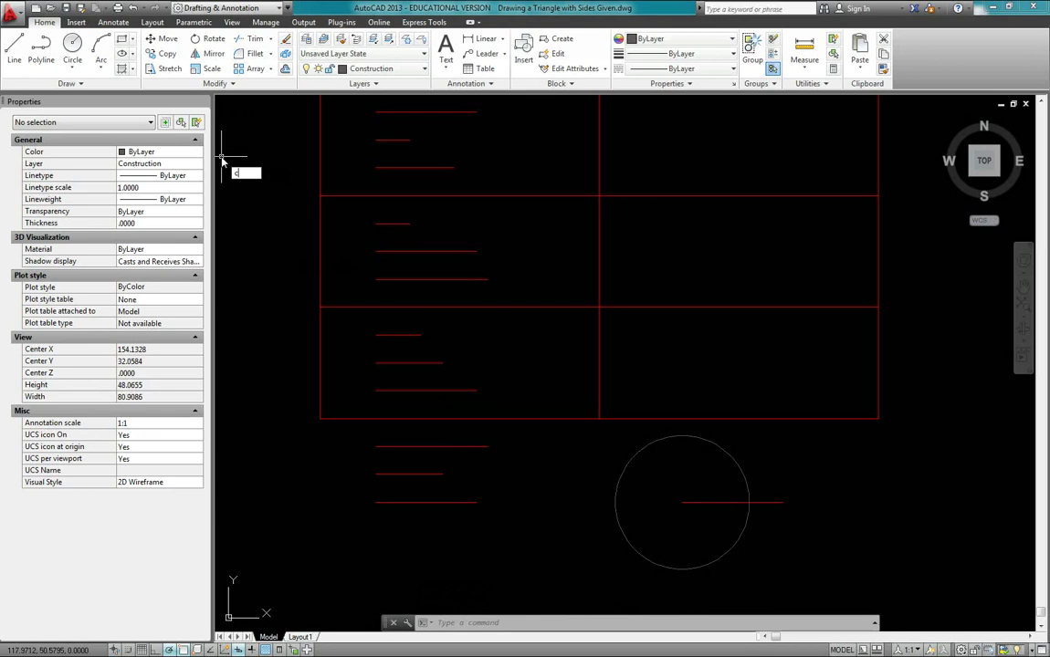
pyautogui.press('Return')
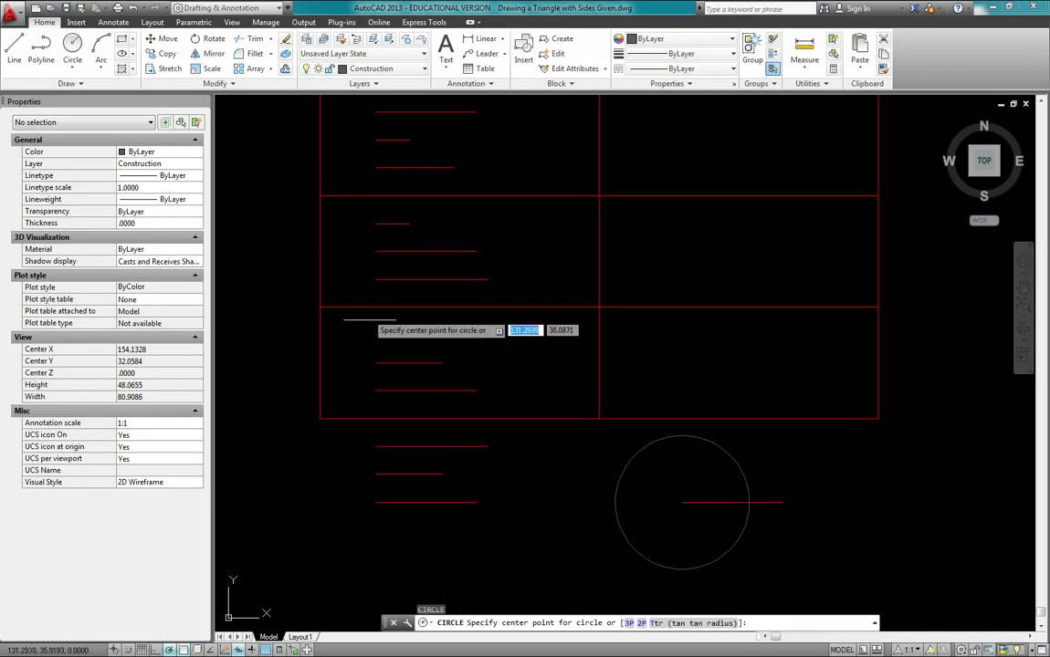
pyautogui.click(375, 445)
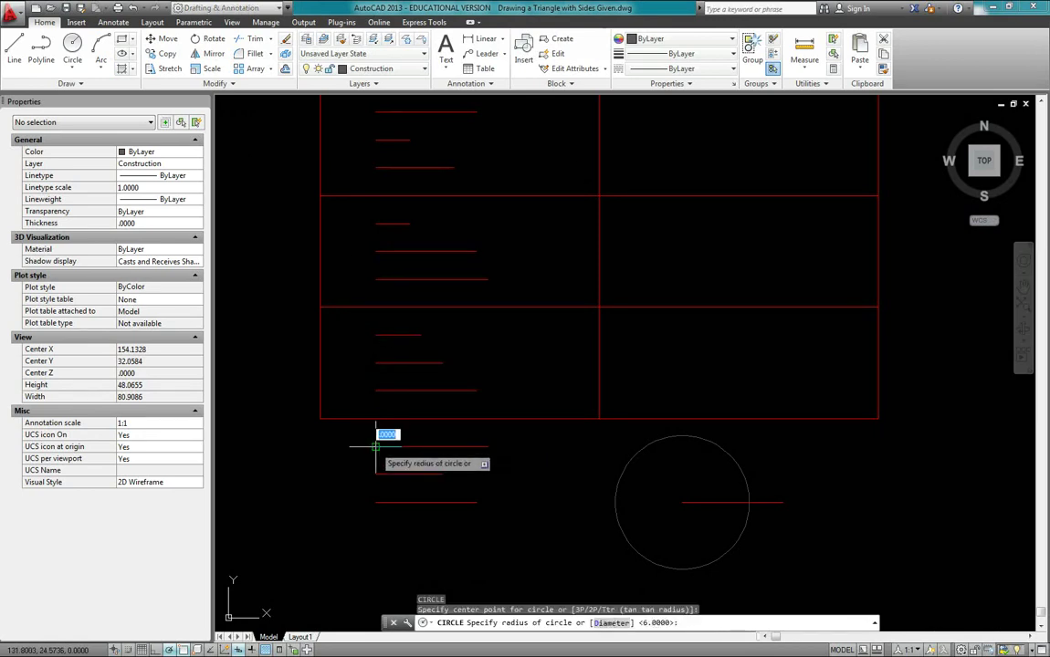
pyautogui.click(488, 446)
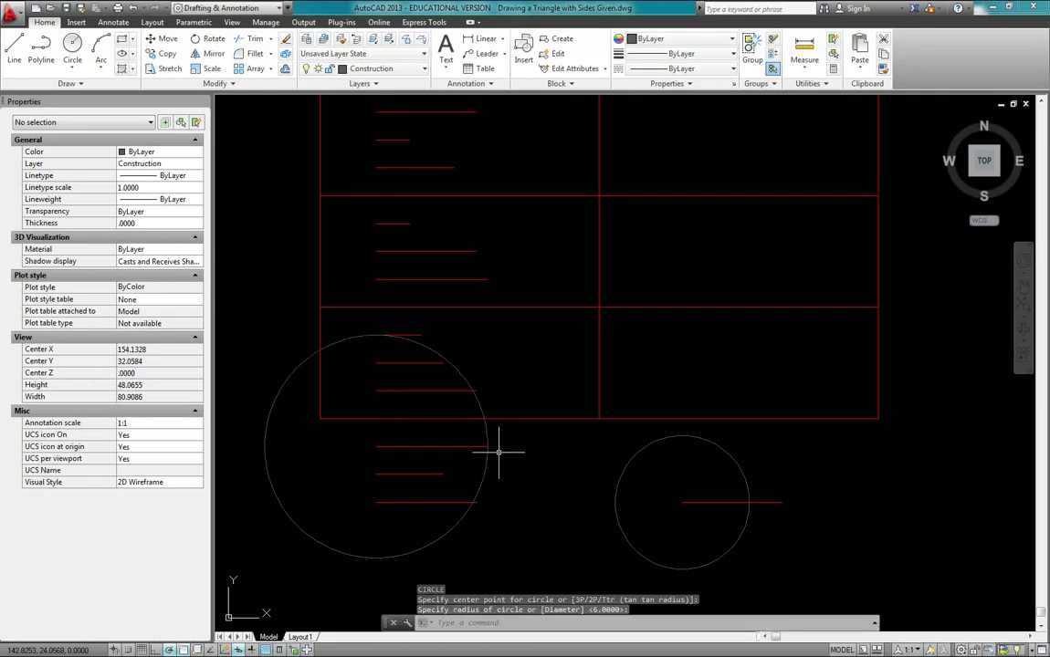
# Move the radius-10 circle so it is centred on the base line's right endpoint
pyautogui.click(163, 39)
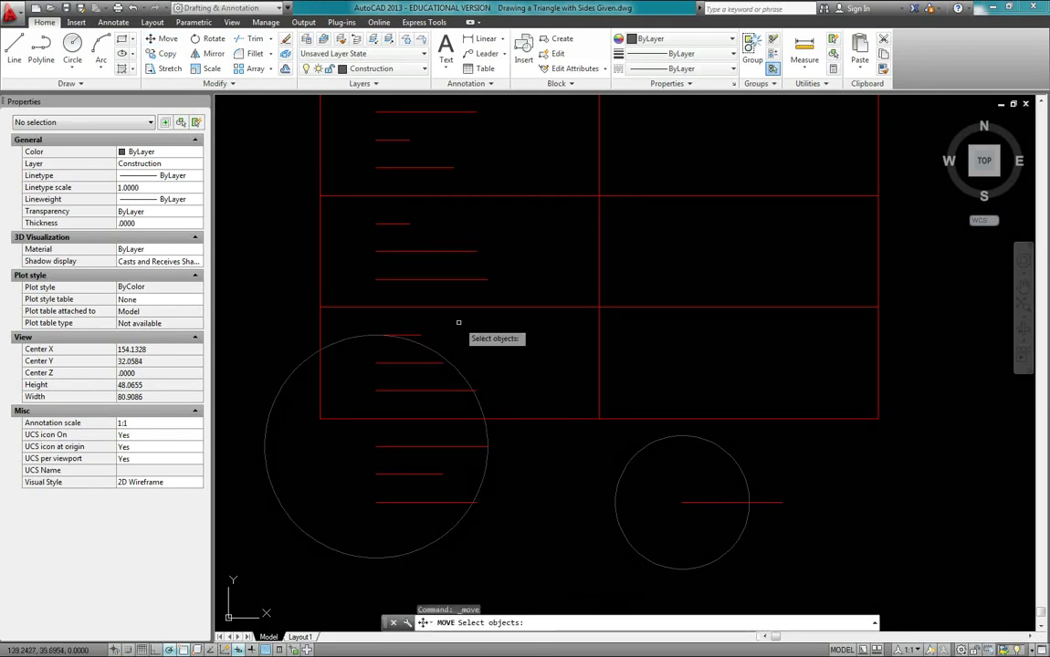
pyautogui.click(455, 368)
pyautogui.press('Return')
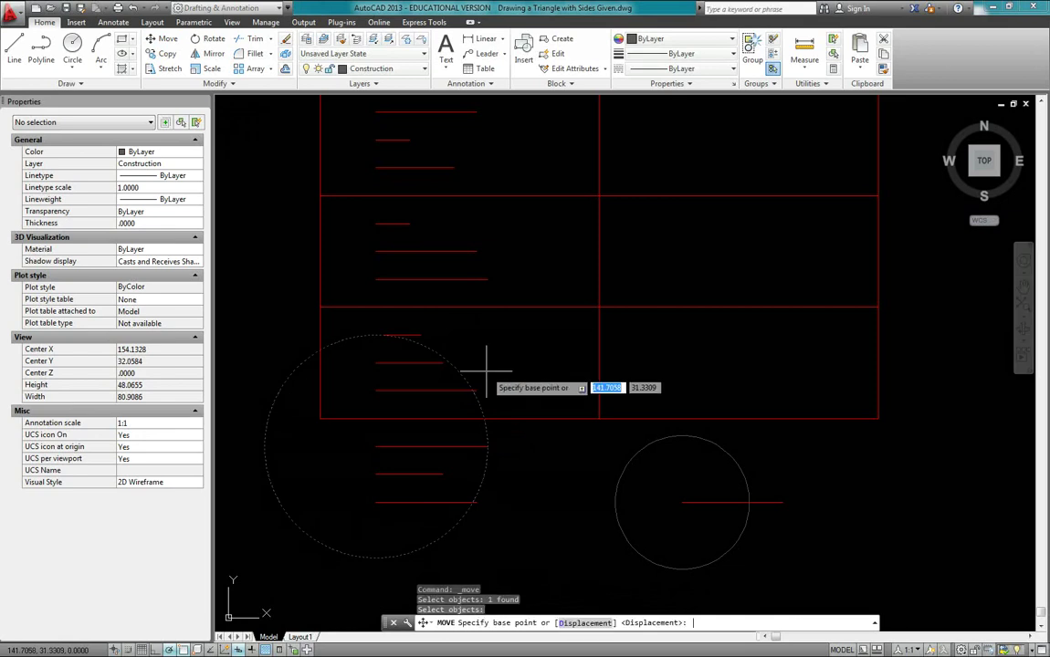
pyautogui.click(375, 447)
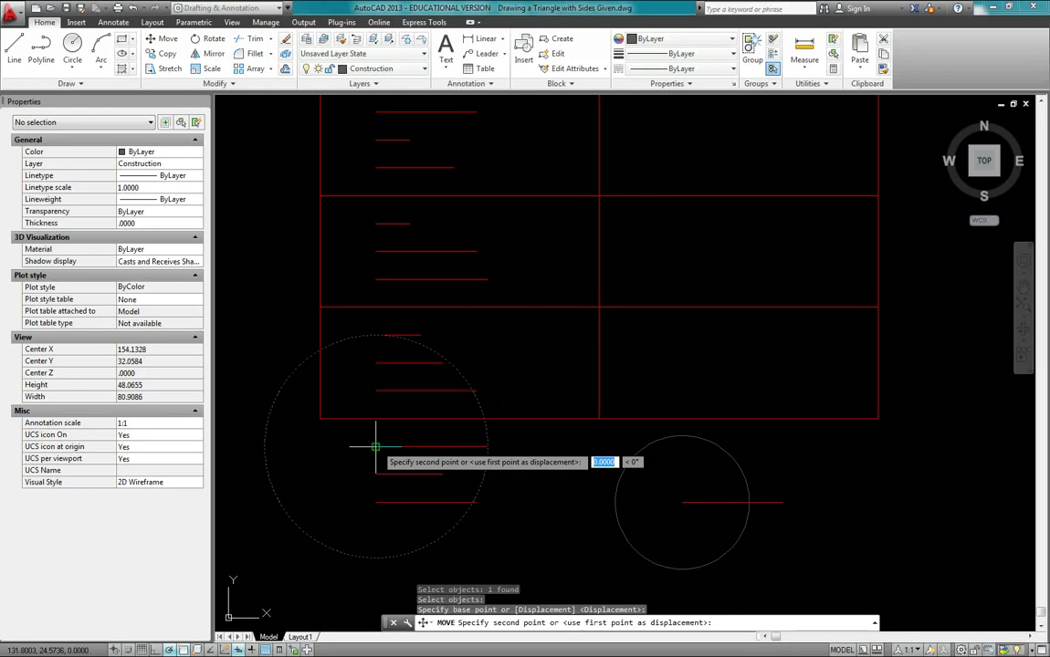
pyautogui.click(782, 501)
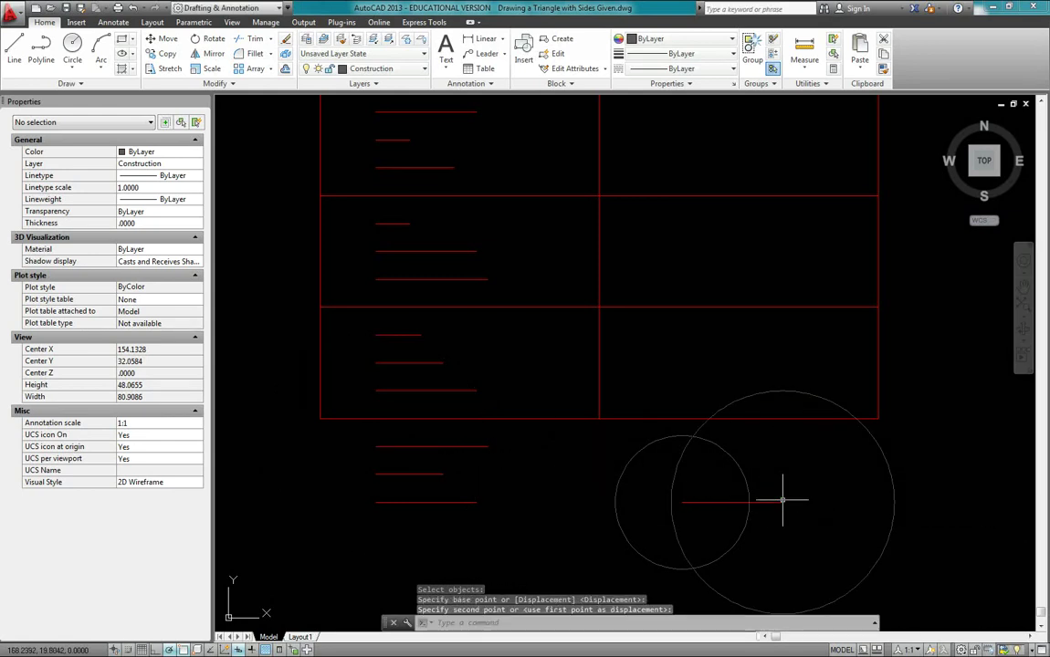
pyautogui.press('Escape')
# Center the view on both circles and check their radii
pyautogui.moveTo(797, 481)
pyautogui.mouseDown(button='middle')
pyautogui.moveTo(739, 401)
pyautogui.moveTo(680, 418)
pyautogui.mouseUp(button='middle')
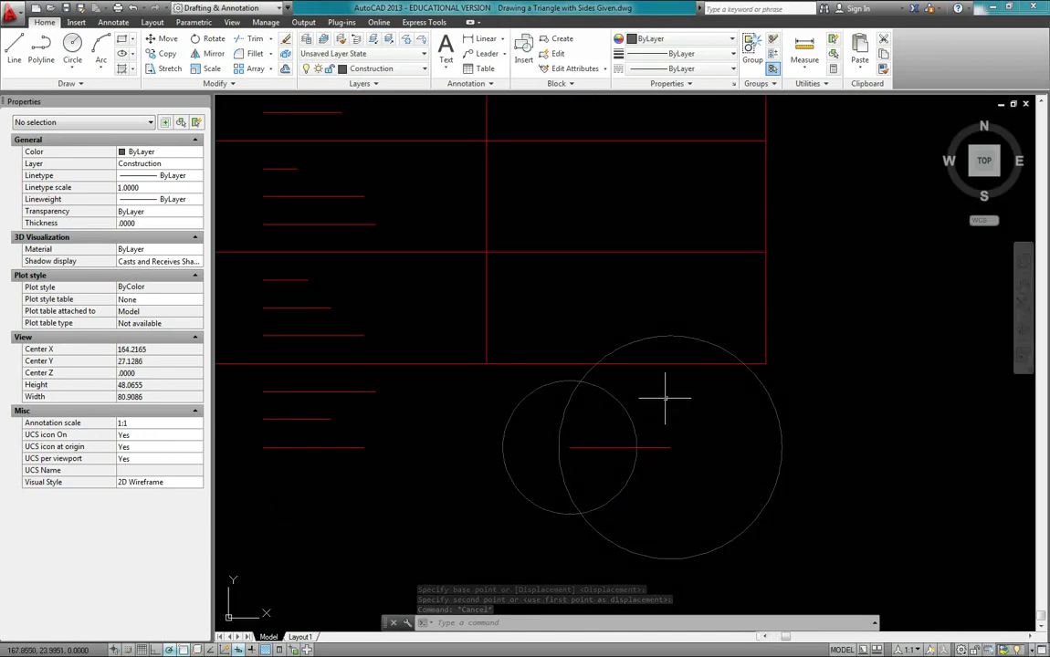
pyautogui.moveTo(673, 399); pyautogui.dragTo(689, 425, button='middle')
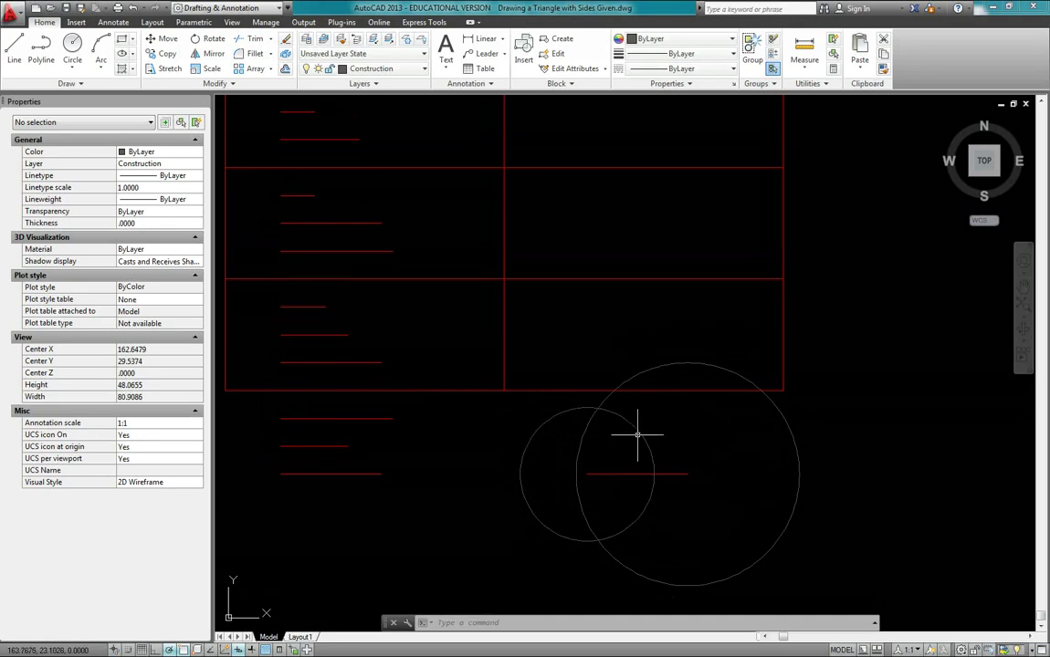
pyautogui.click(657, 369)
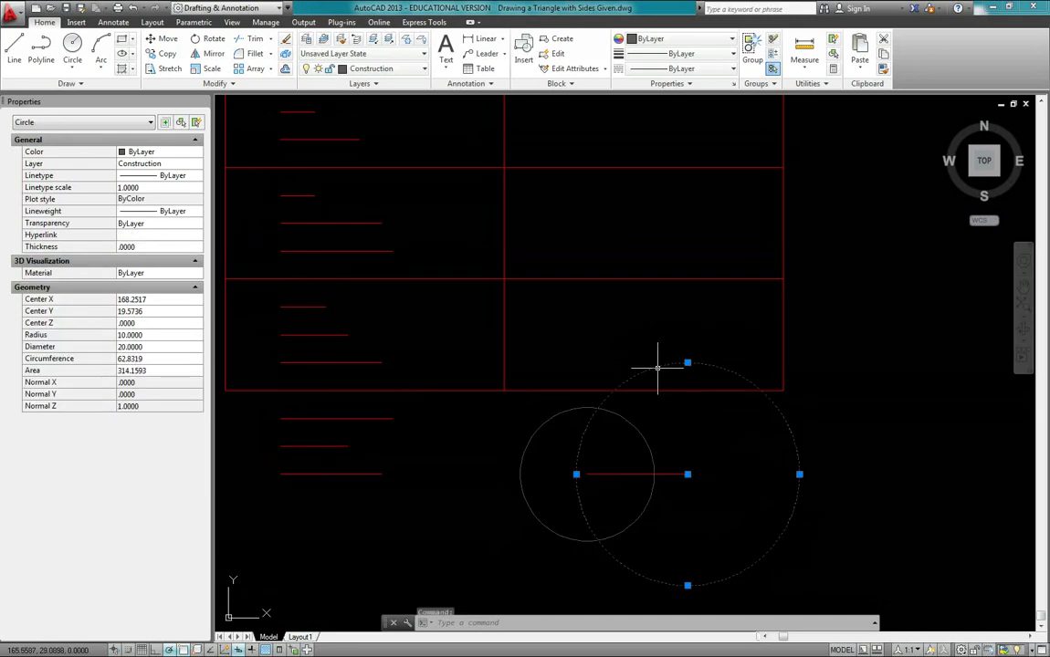
pyautogui.press('Escape')
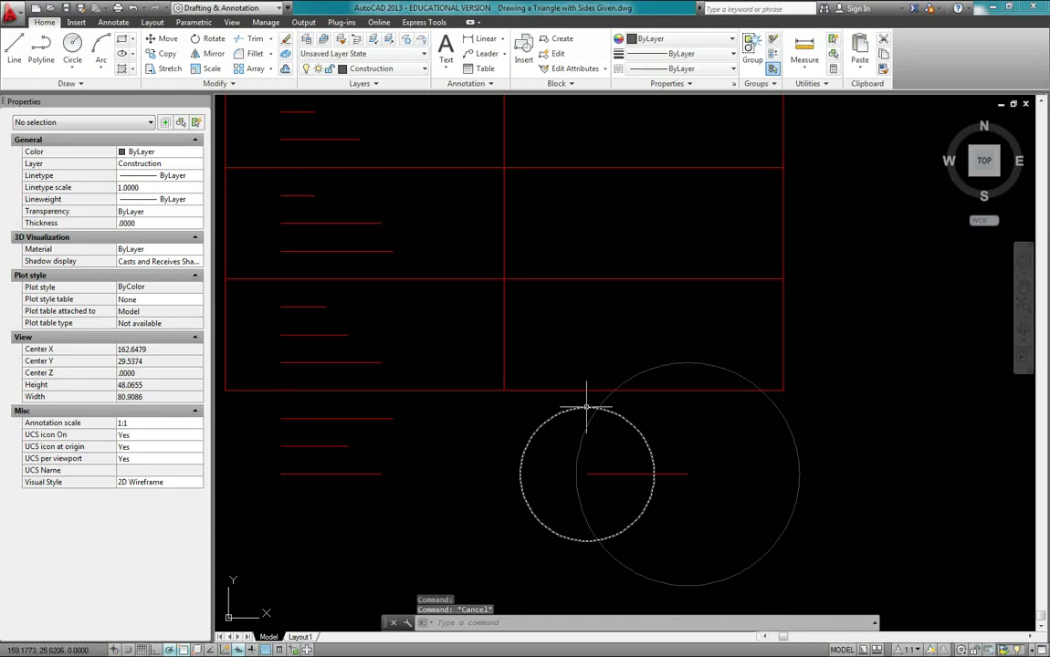
pyautogui.click(587, 407)
pyautogui.press('Escape')
pyautogui.scroll(2, 619, 430)
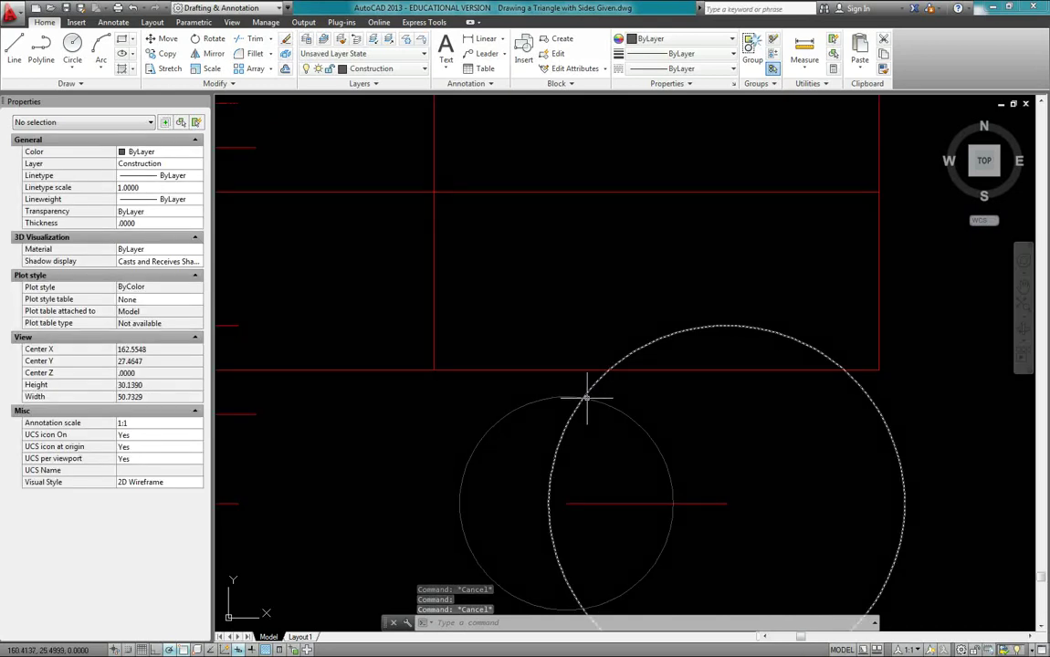
# On the Visible layer, draw lines from the base's left end to the circles' intersection and back to its right end
pyautogui.click(414, 71)
pyautogui.click(404, 264)
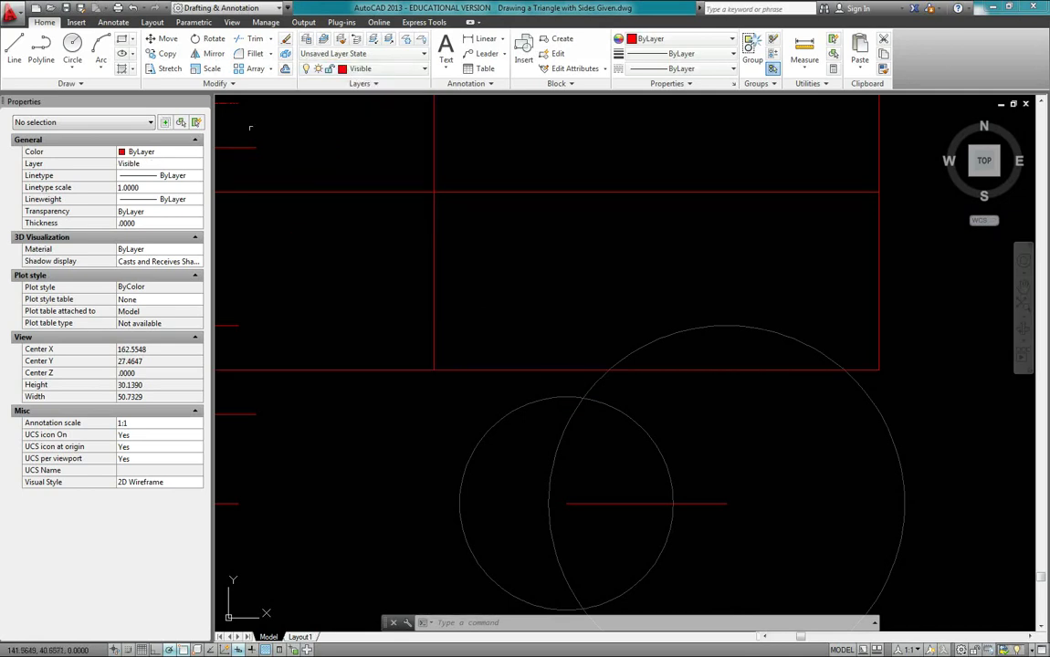
pyautogui.click(14, 48)
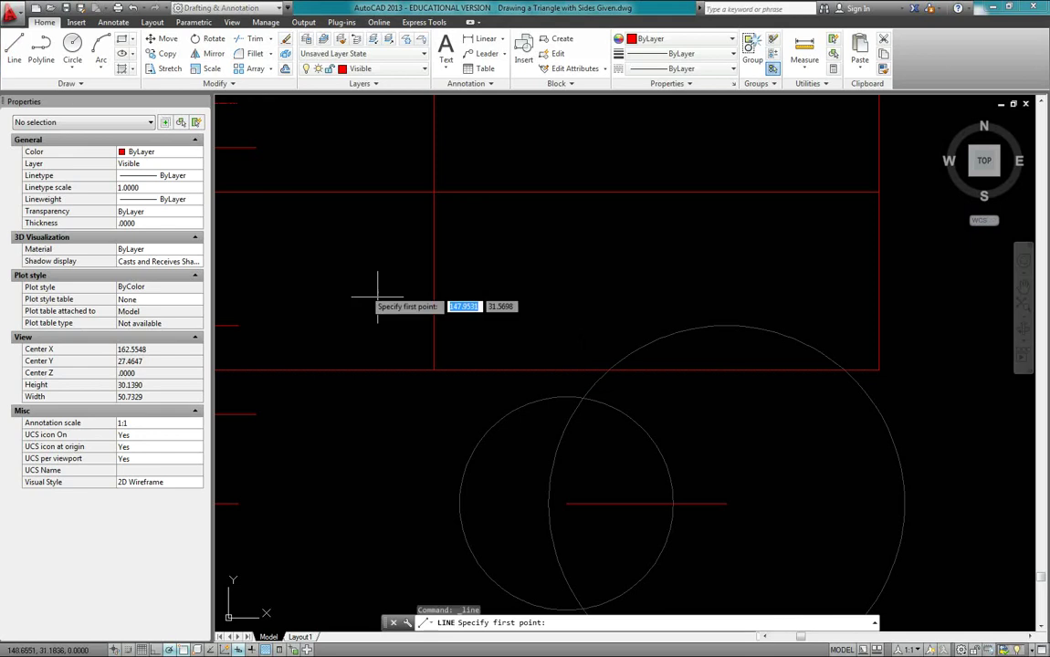
pyautogui.click(566, 503)
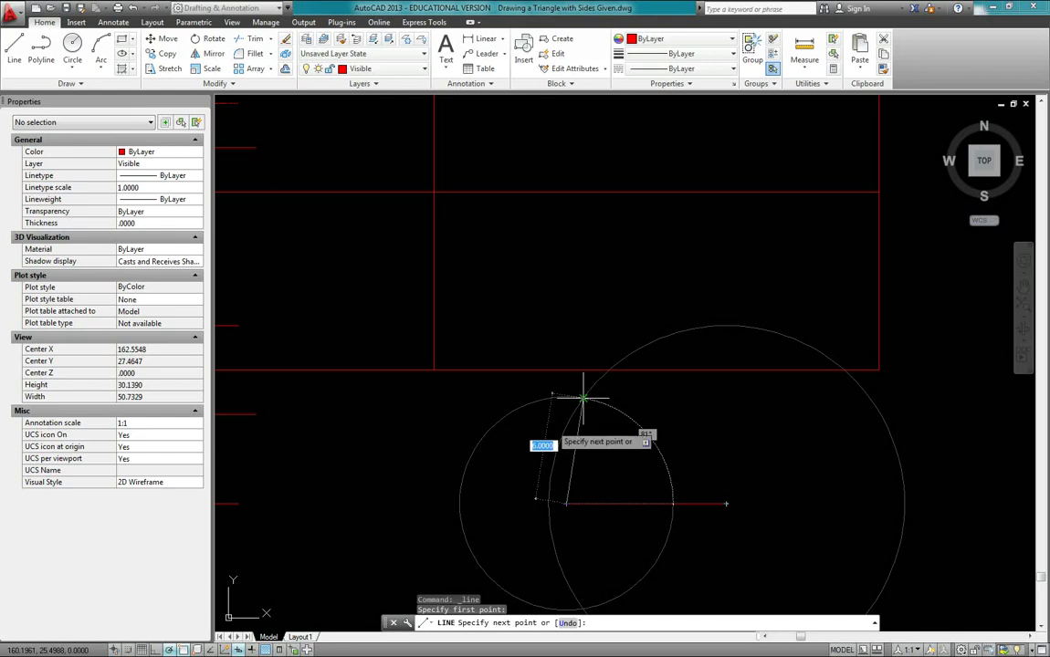
pyautogui.keyDown('shift'); pyautogui.rightClick(279, 559); pyautogui.keyUp('shift')
pyautogui.click(186, 575)
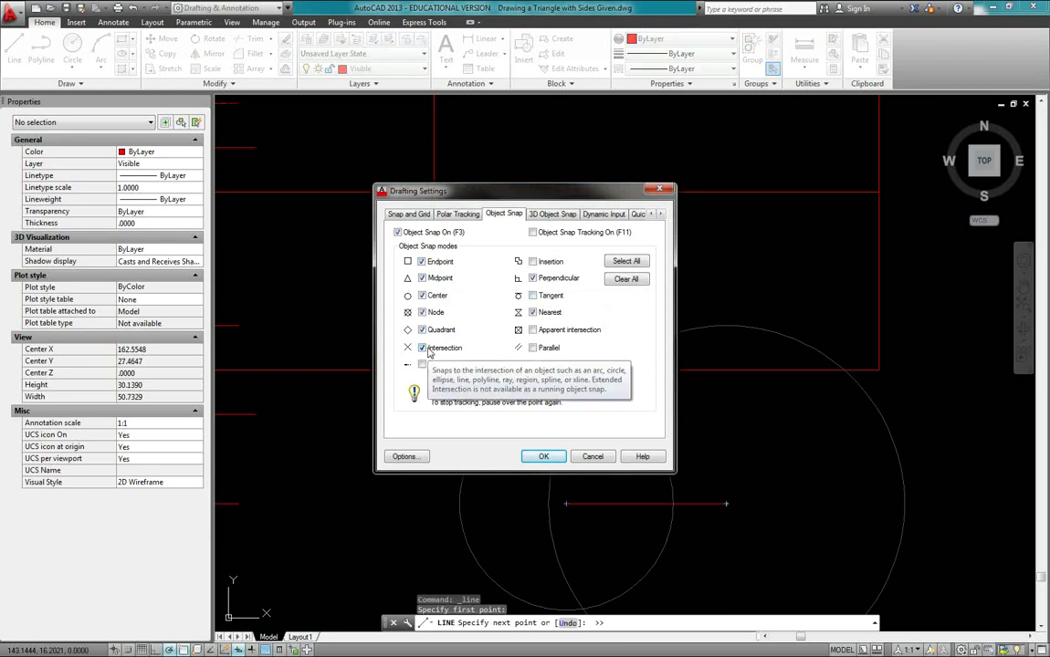
pyautogui.click(543, 456)
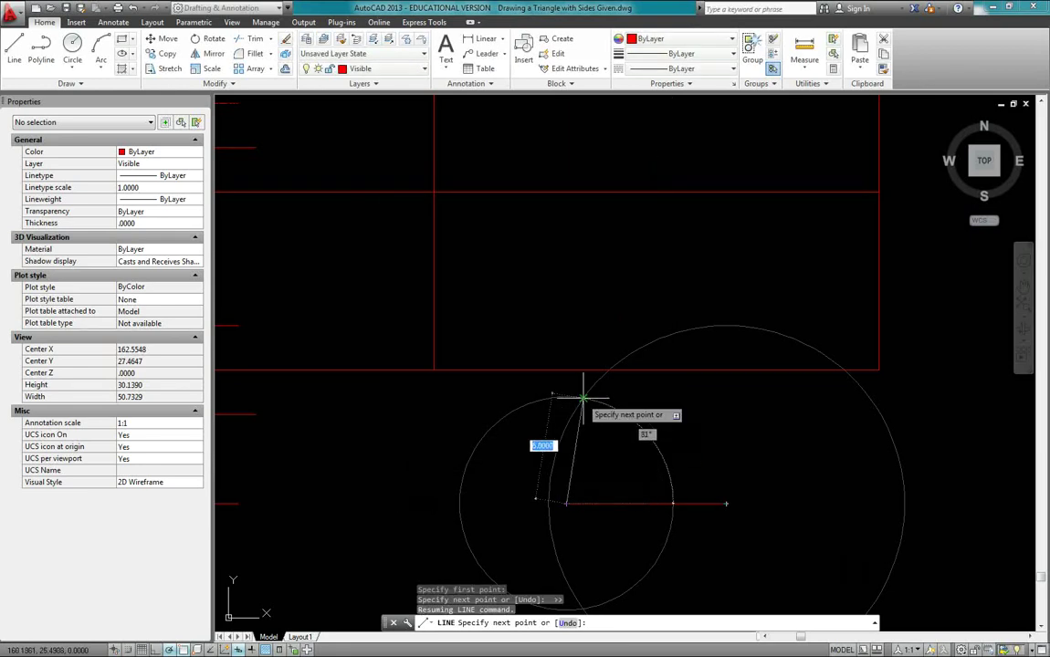
pyautogui.click(583, 398)
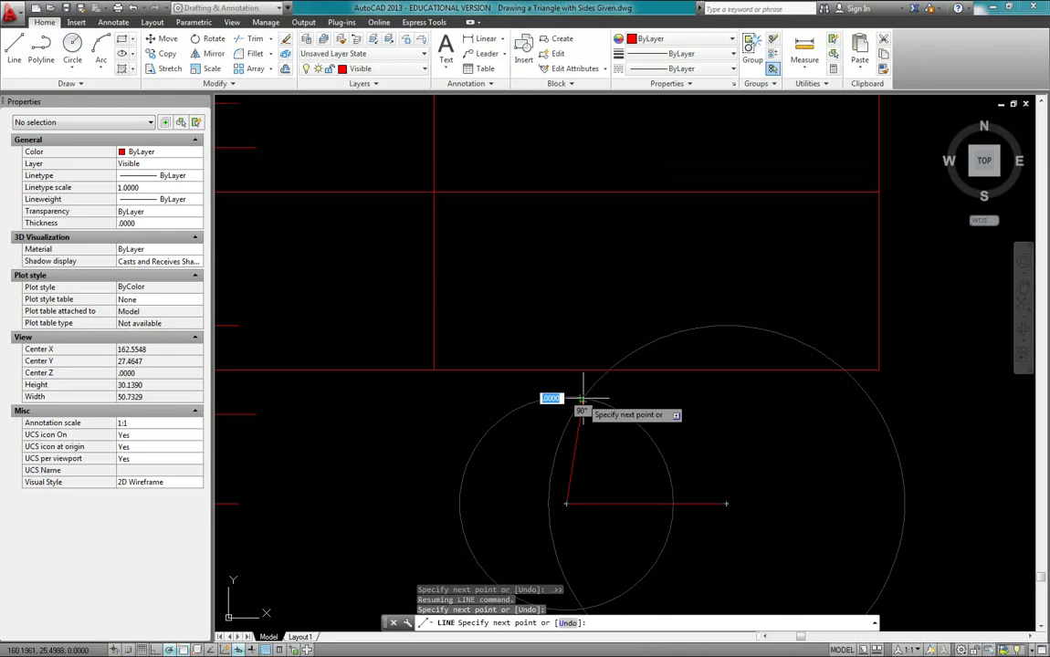
pyautogui.click(726, 503)
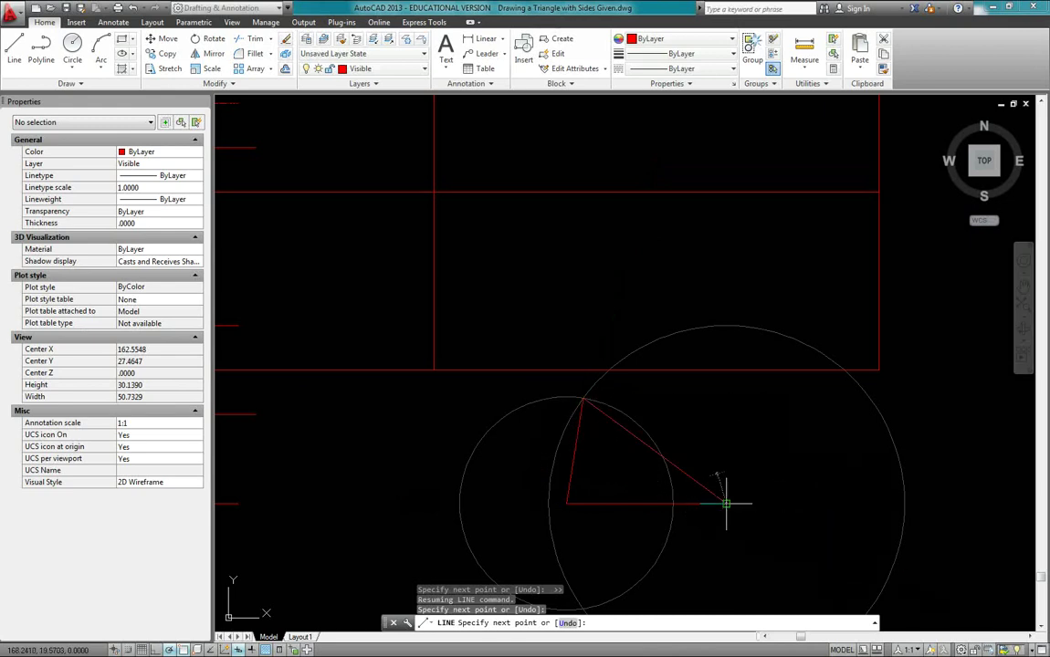
pyautogui.press('Escape')
pyautogui.scroll(-5, 727, 501)
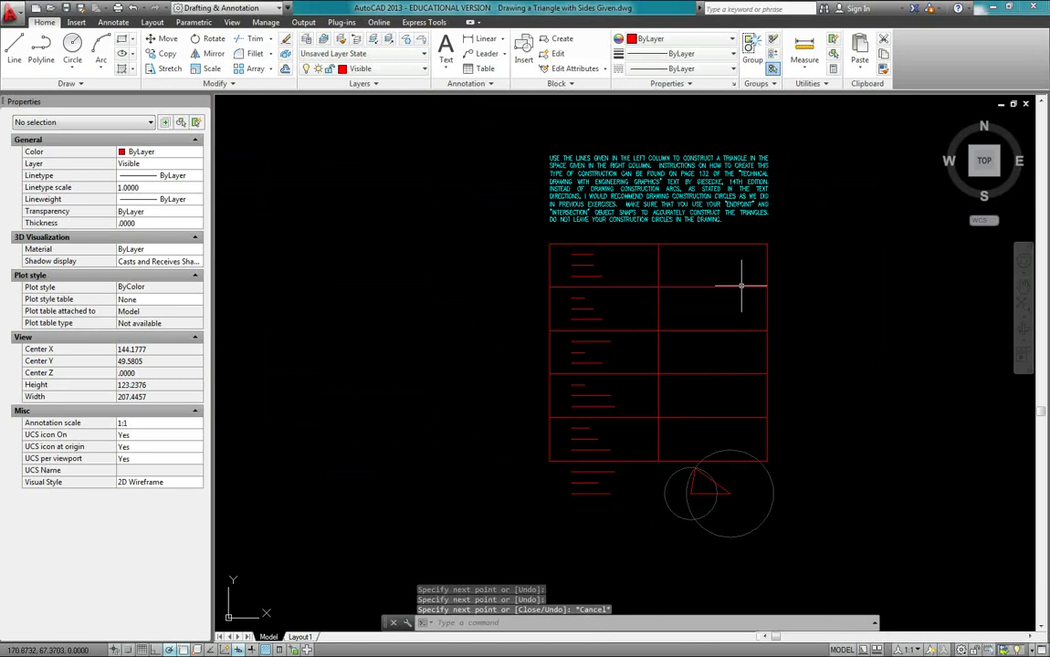
# Erase the radius-6 and radius-10 construction circles, then recenter the view on the triangle
pyautogui.scroll(2, 668, 495)
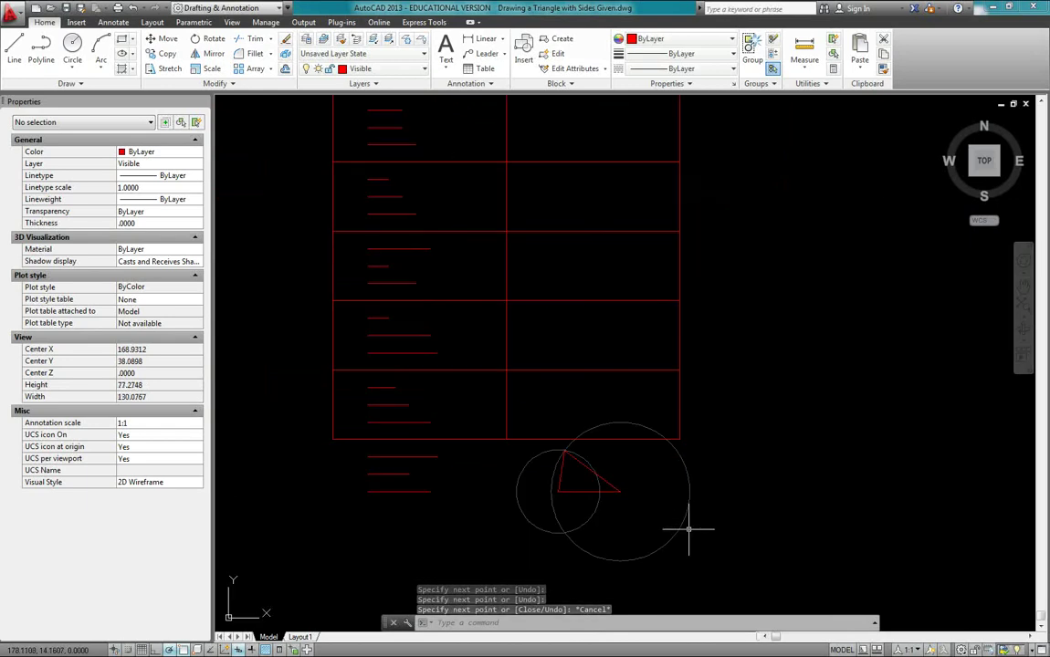
pyautogui.click(675, 540)
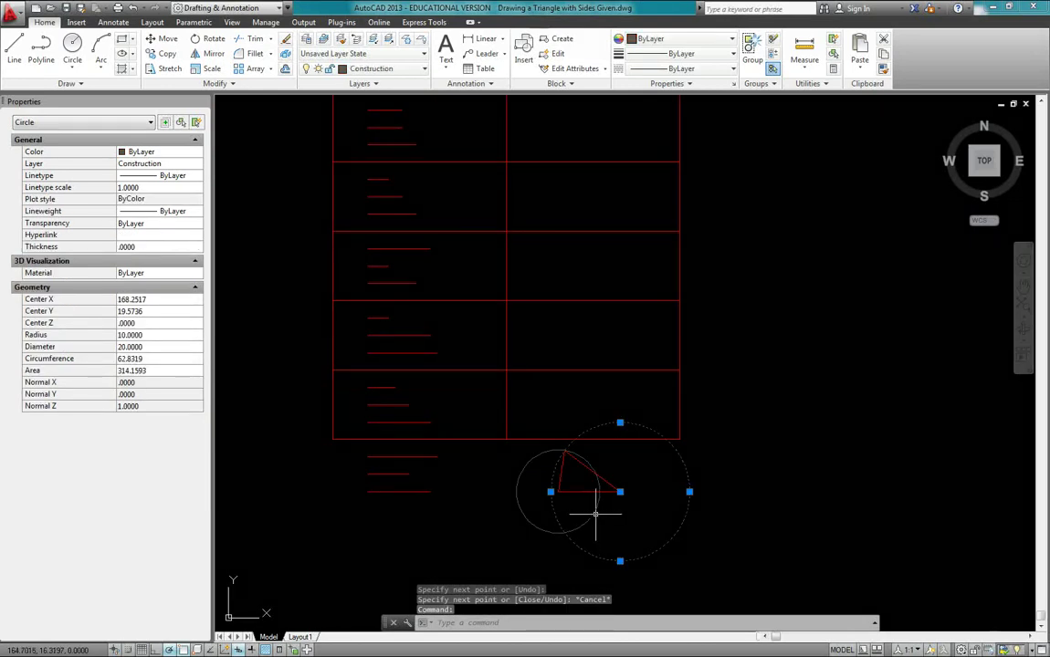
pyautogui.click(598, 504)
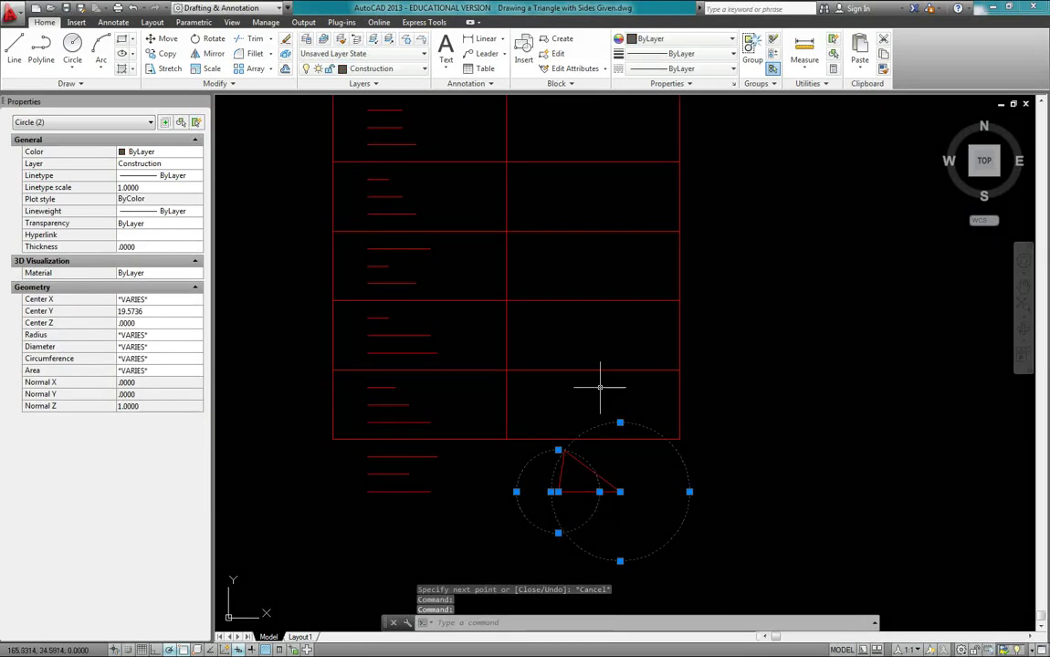
pyautogui.click(285, 41)
pyautogui.scroll(2, 557, 475)
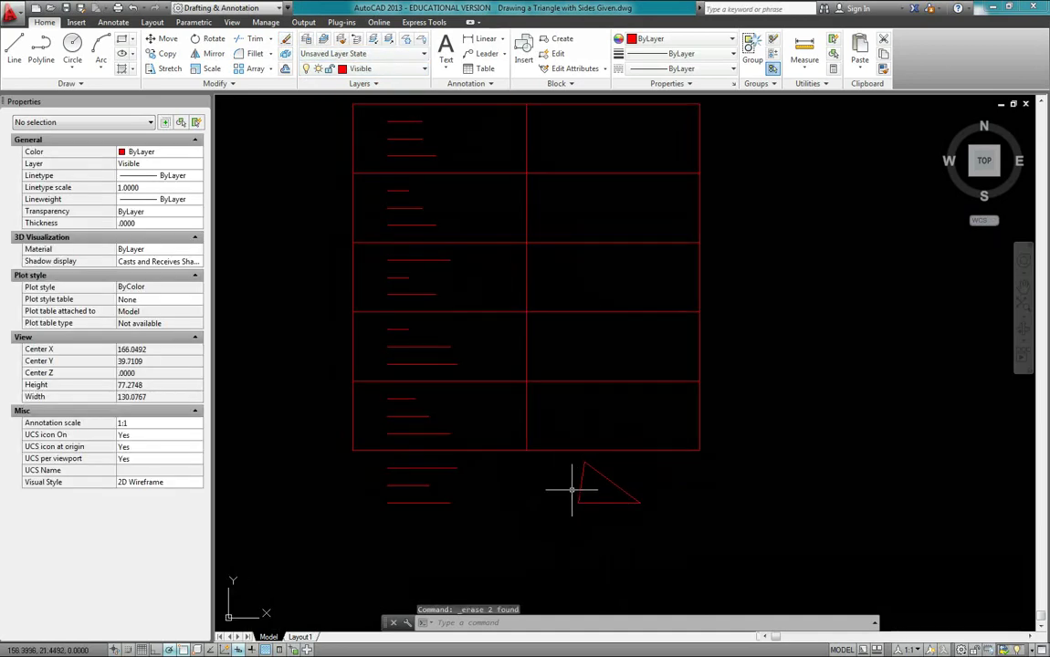
pyautogui.moveTo(572, 490); pyautogui.dragTo(625, 490, button='middle')
pyautogui.press('Escape')
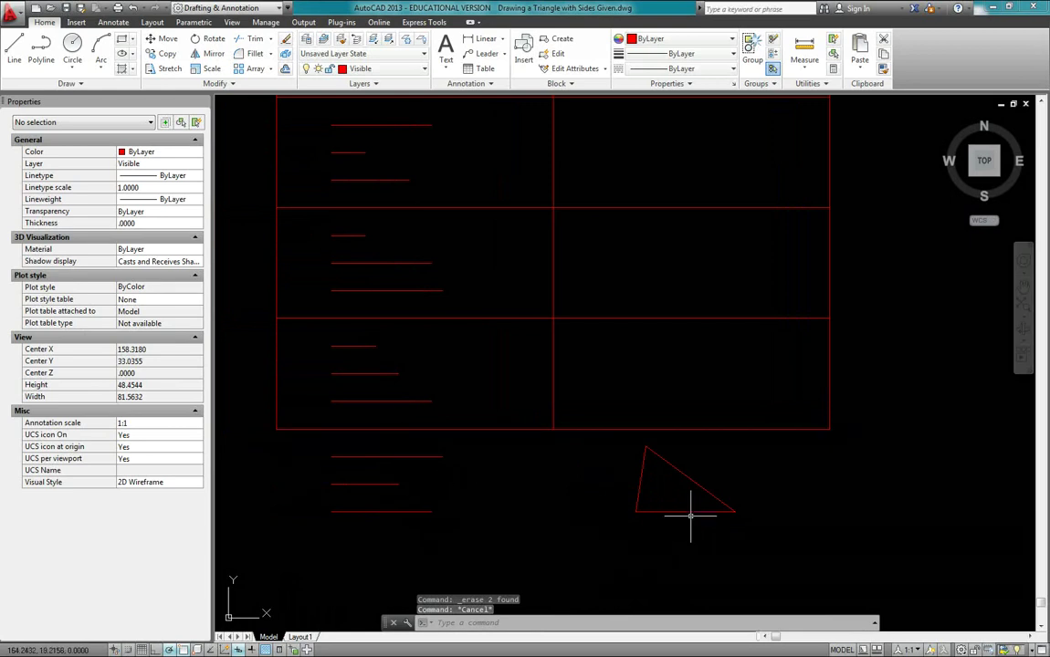
pyautogui.click(689, 512)
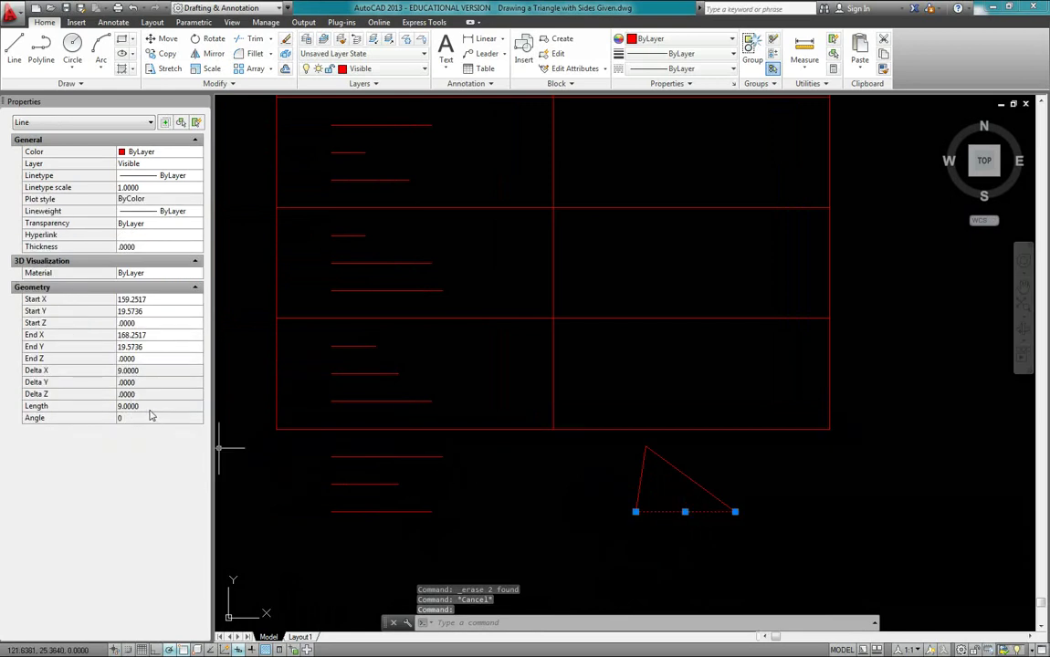
pyautogui.press('Escape')
pyautogui.click(342, 512)
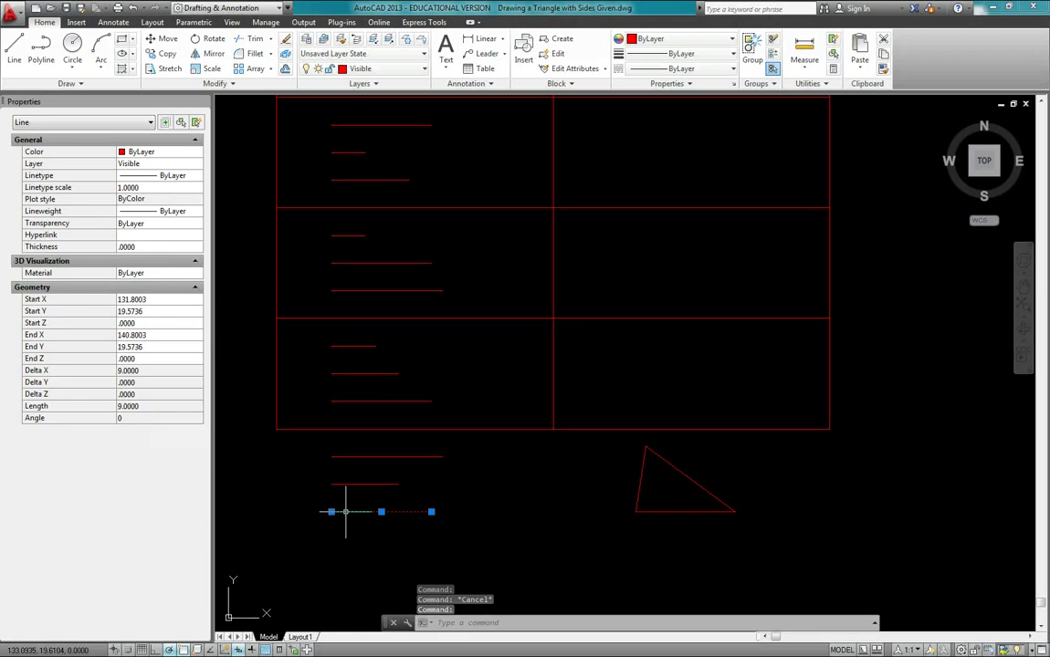
pyautogui.press('Escape')
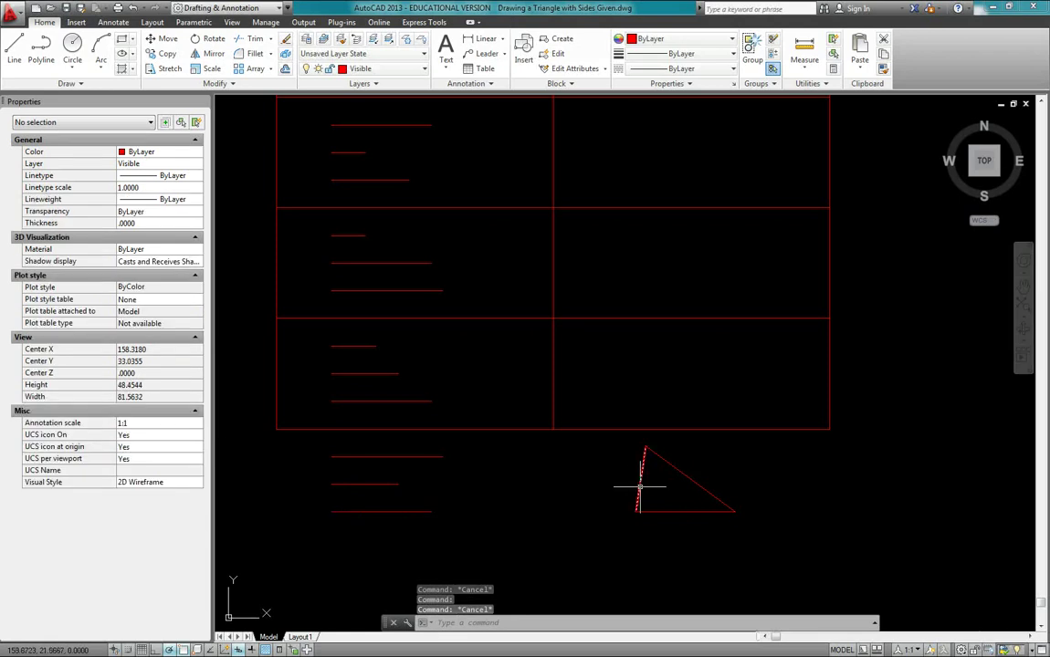
pyautogui.click(640, 486)
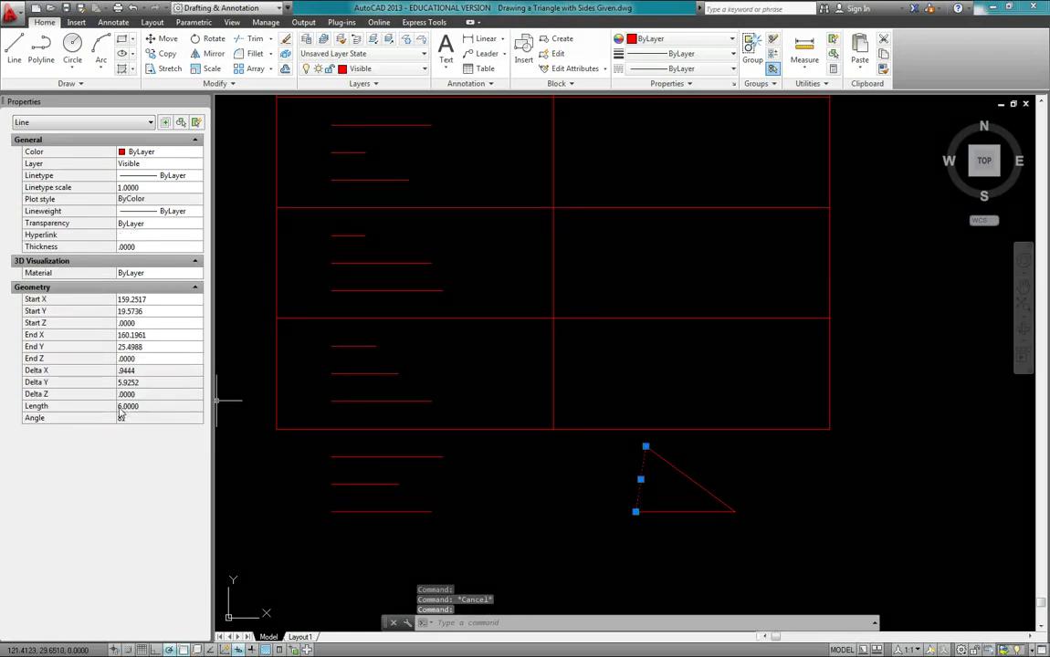
pyautogui.press('Escape')
pyautogui.click(343, 484)
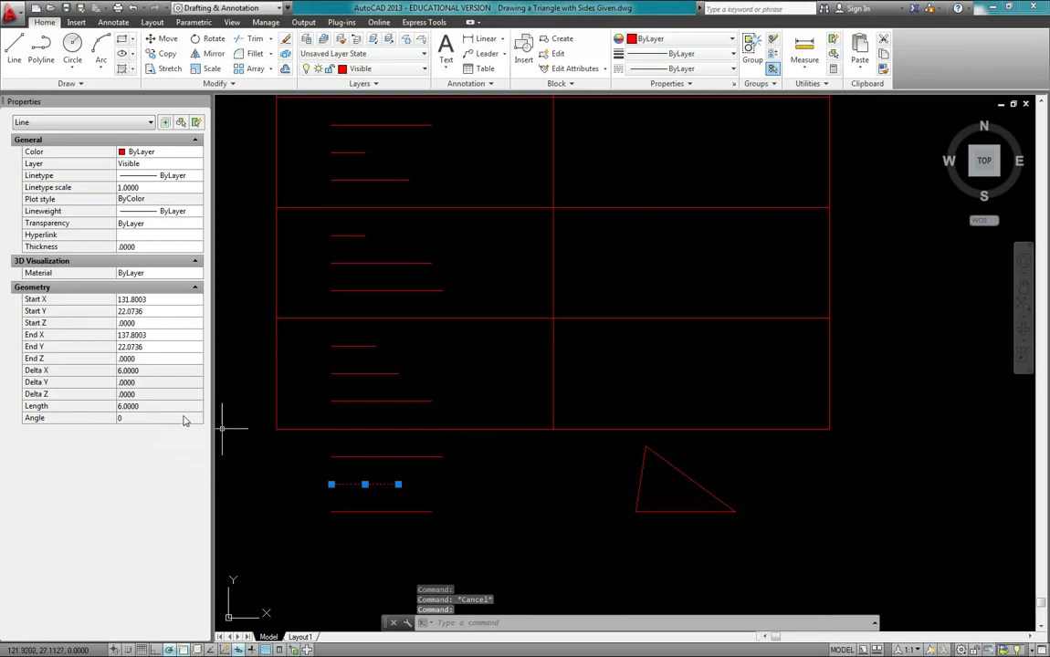
pyautogui.press('Escape')
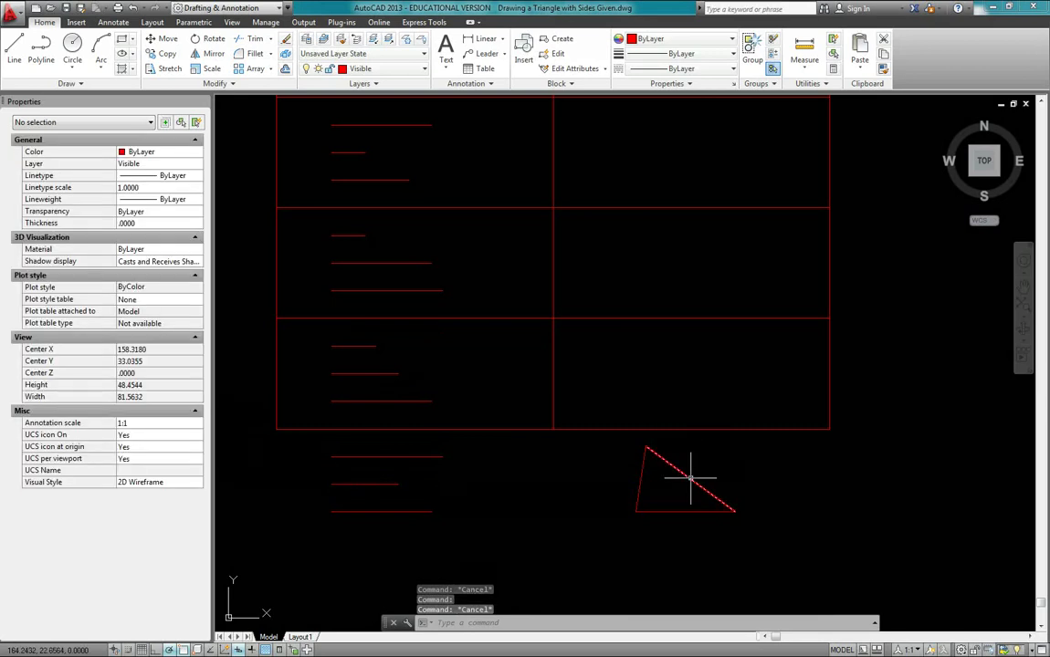
pyautogui.click(691, 478)
pyautogui.press('Escape')
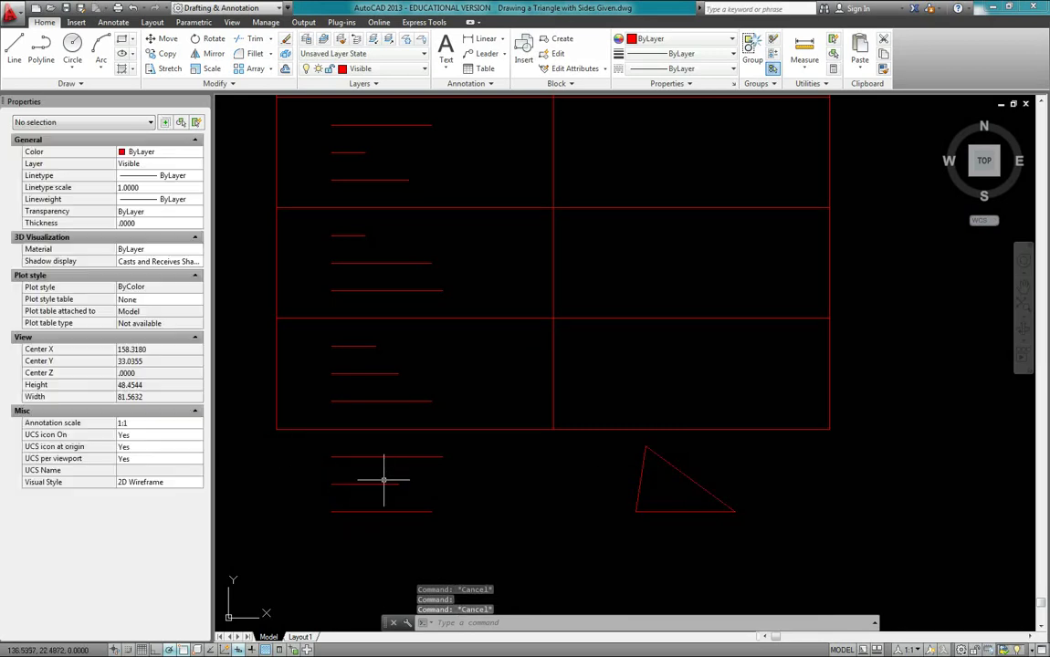
pyautogui.click(387, 456)
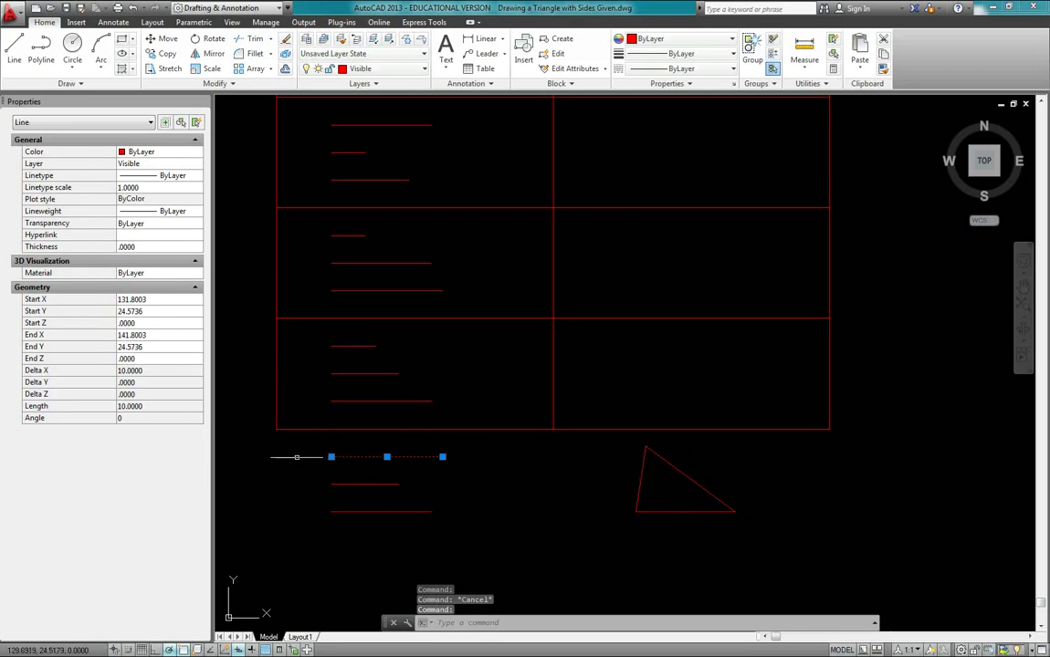
pyautogui.press('Escape')
pyautogui.scroll(-2, 562, 544)
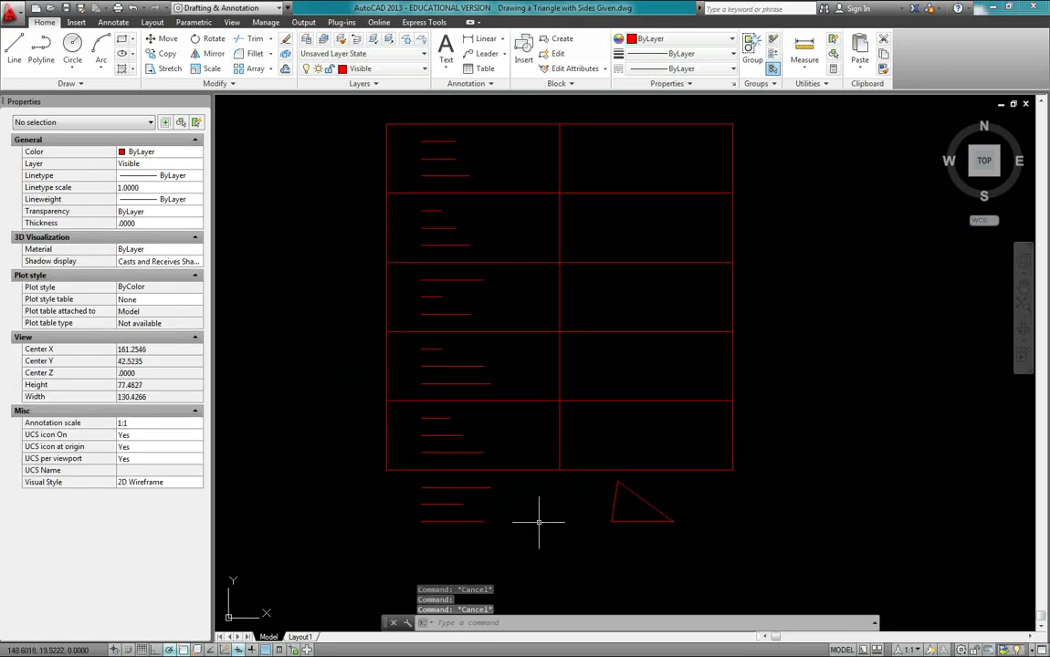
# Crossing-select and delete the triangle and three given lines, then recenter the view on the table
pyautogui.moveTo(568, 527)
pyautogui.mouseDown(button='middle')
pyautogui.moveTo(605, 534)
pyautogui.moveTo(604, 548)
pyautogui.mouseUp(button='middle')
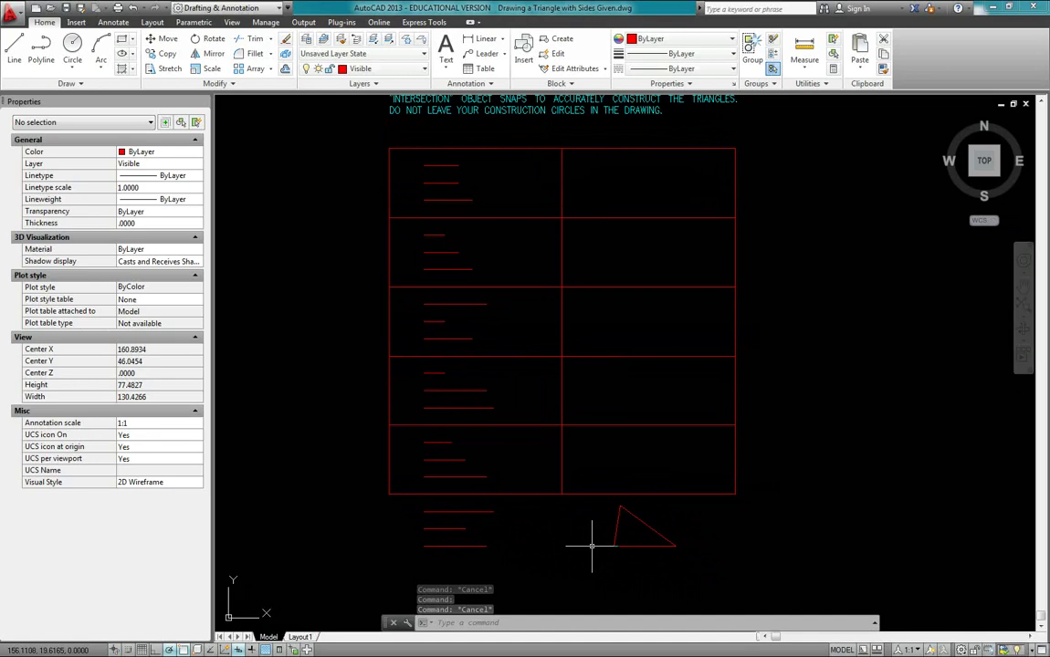
pyautogui.click(696, 551)
pyautogui.click(417, 502)
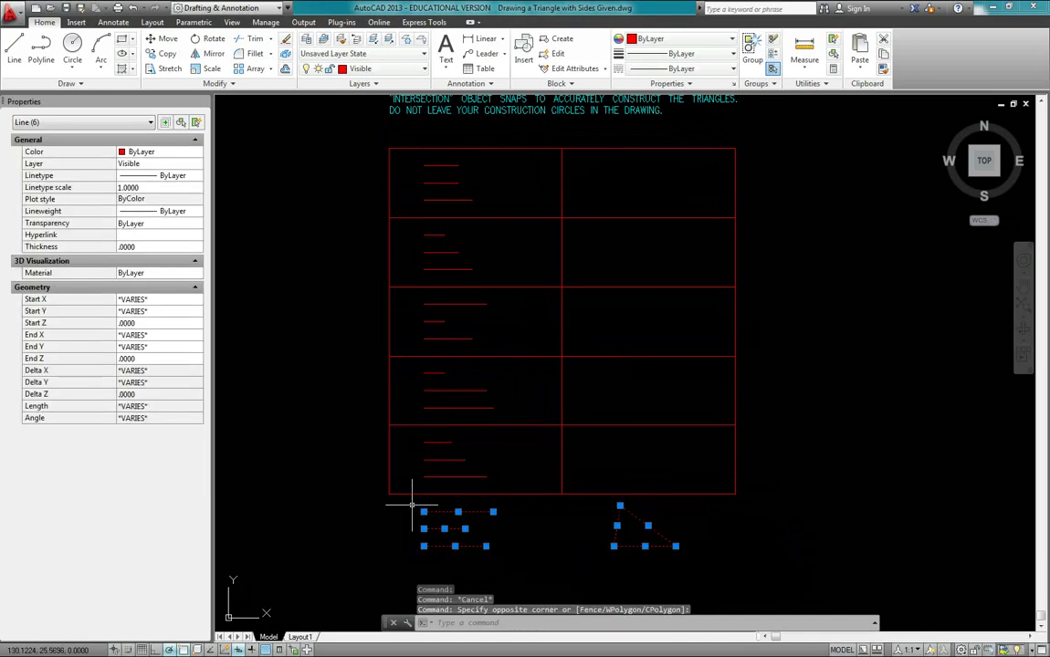
pyautogui.press('Delete')
pyautogui.moveTo(513, 448); pyautogui.dragTo(548, 630, button='middle')
pyautogui.moveTo(637, 364); pyautogui.dragTo(633, 284, button='middle')
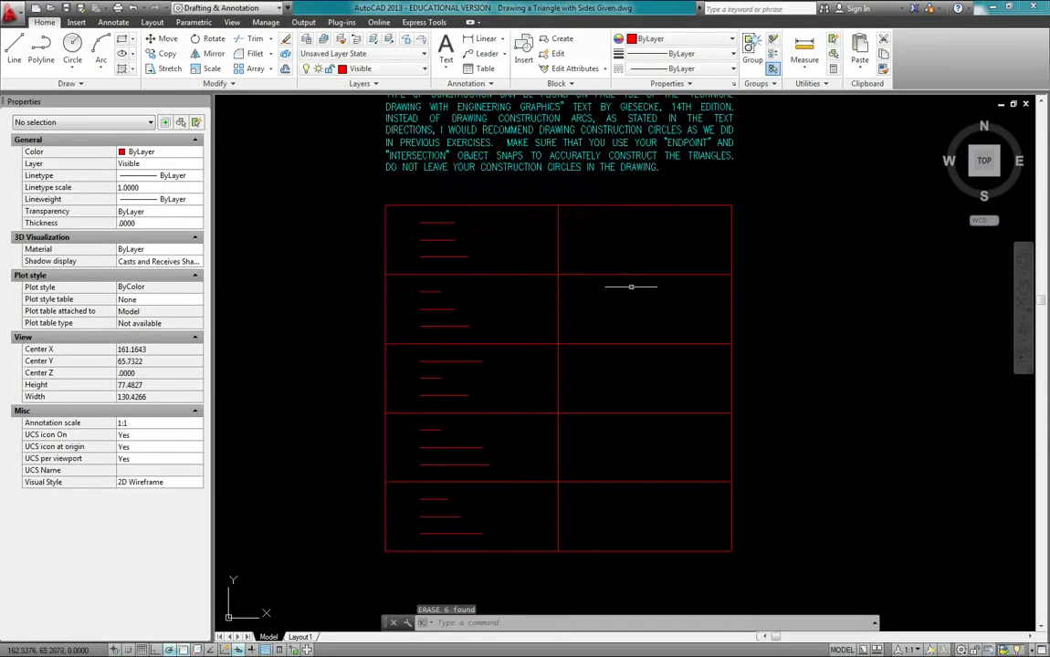